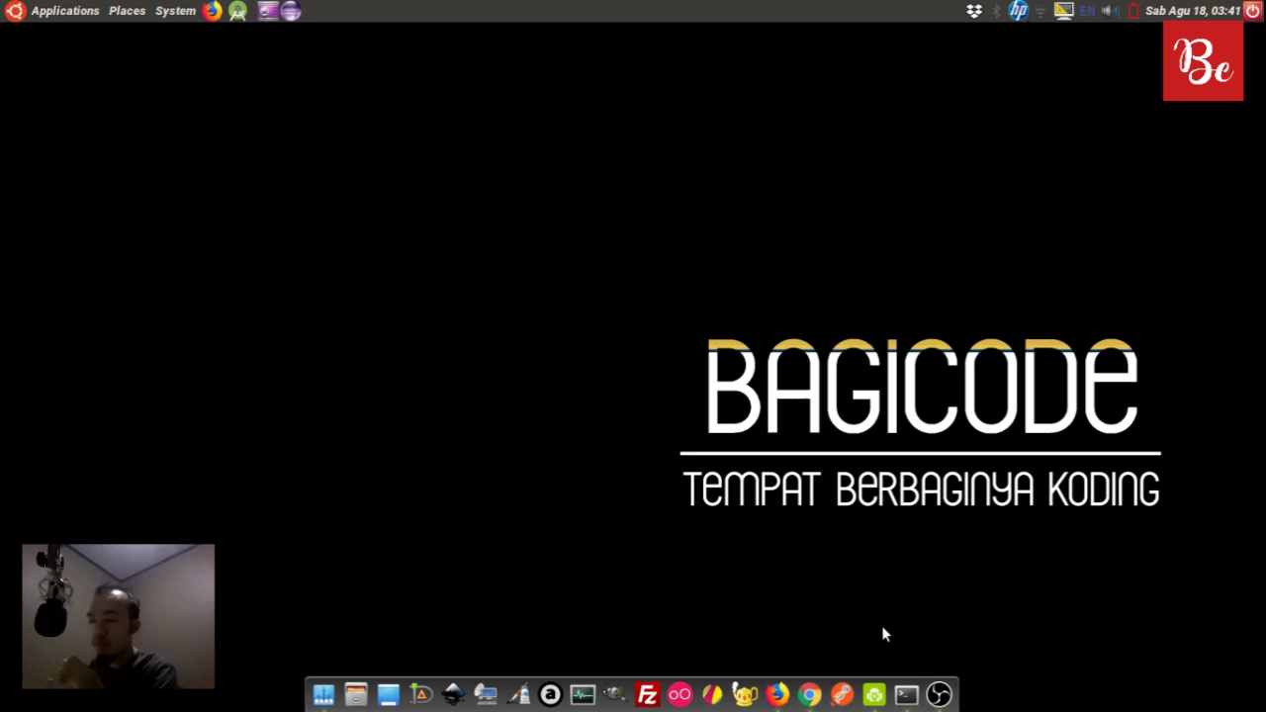
- Bring the Bagicode YouTube channel forward and show its Videos tab listing recent uploads
click(809, 687)
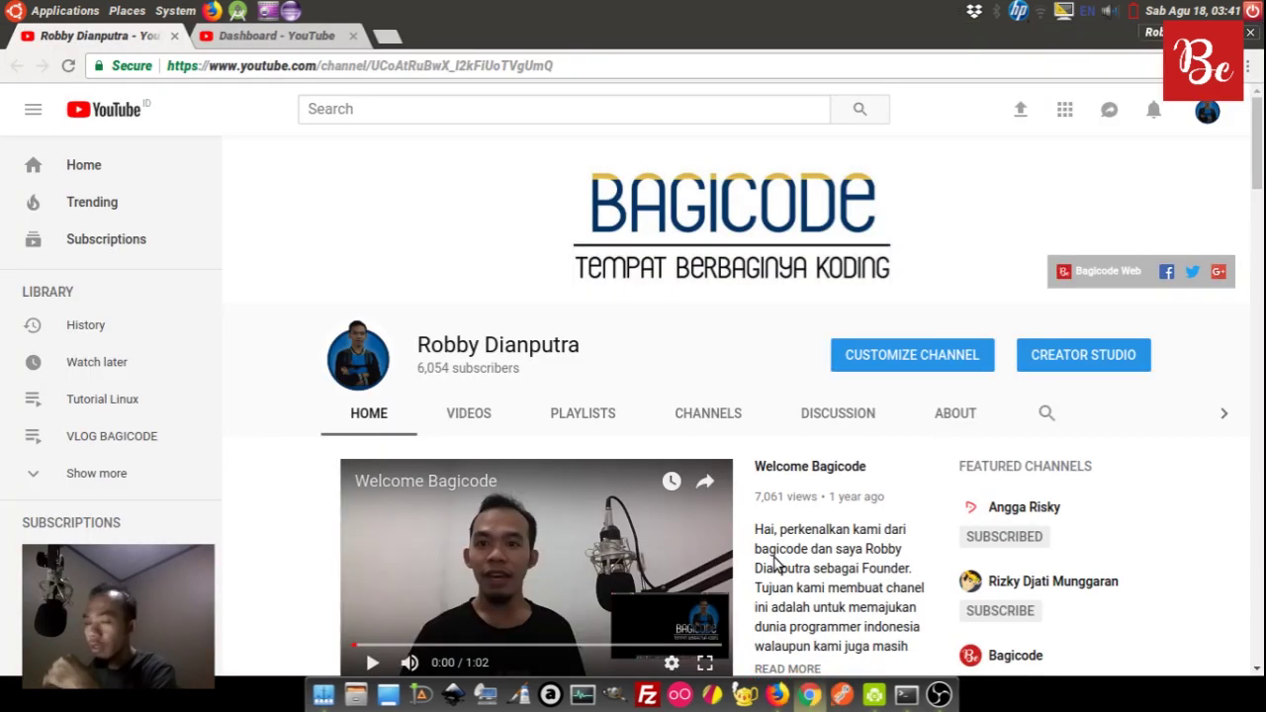
scroll(814, 517, down, 3)
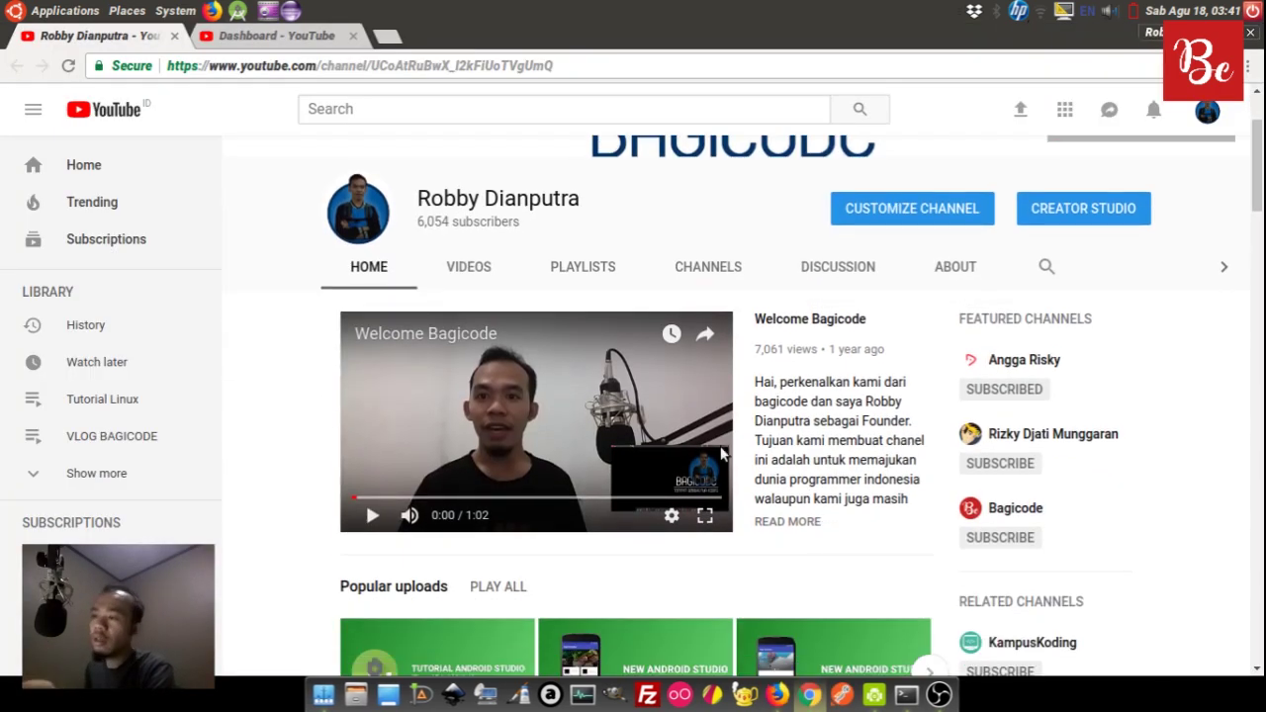
click(465, 269)
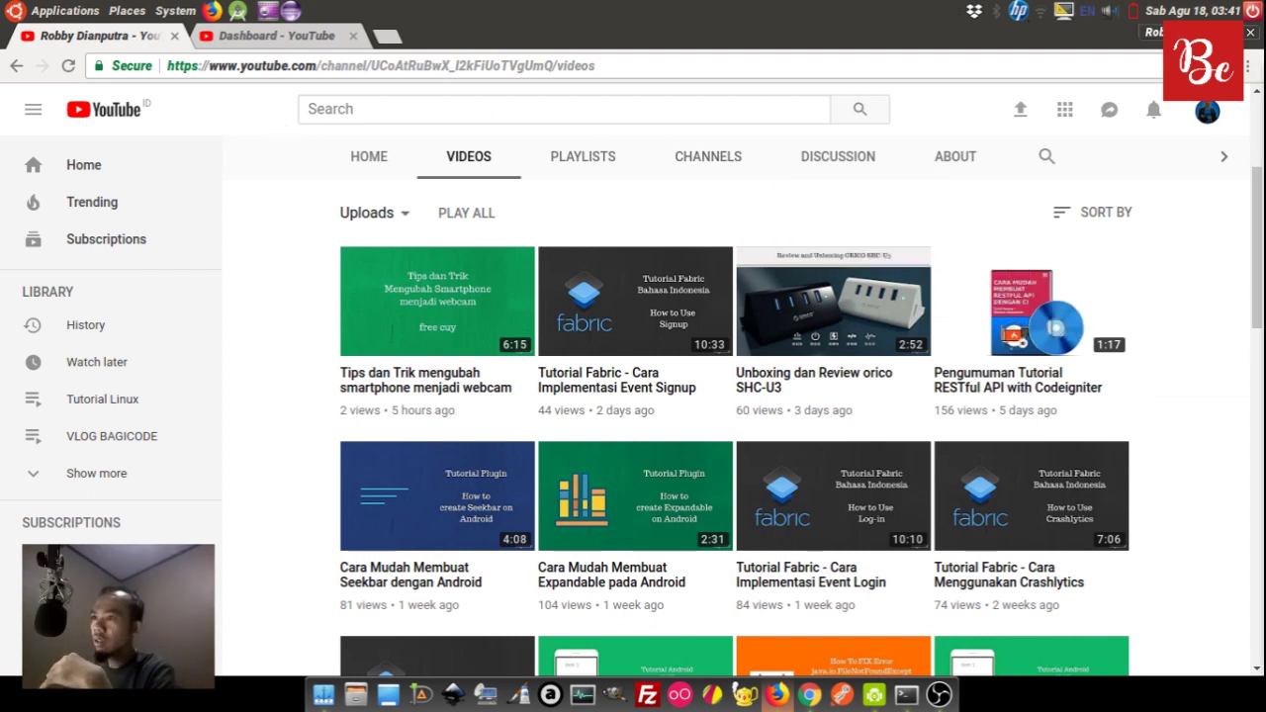
- In Fabric, back out of the CRUD with Retrofit app settings to the settings overview
key(alt+Tab)
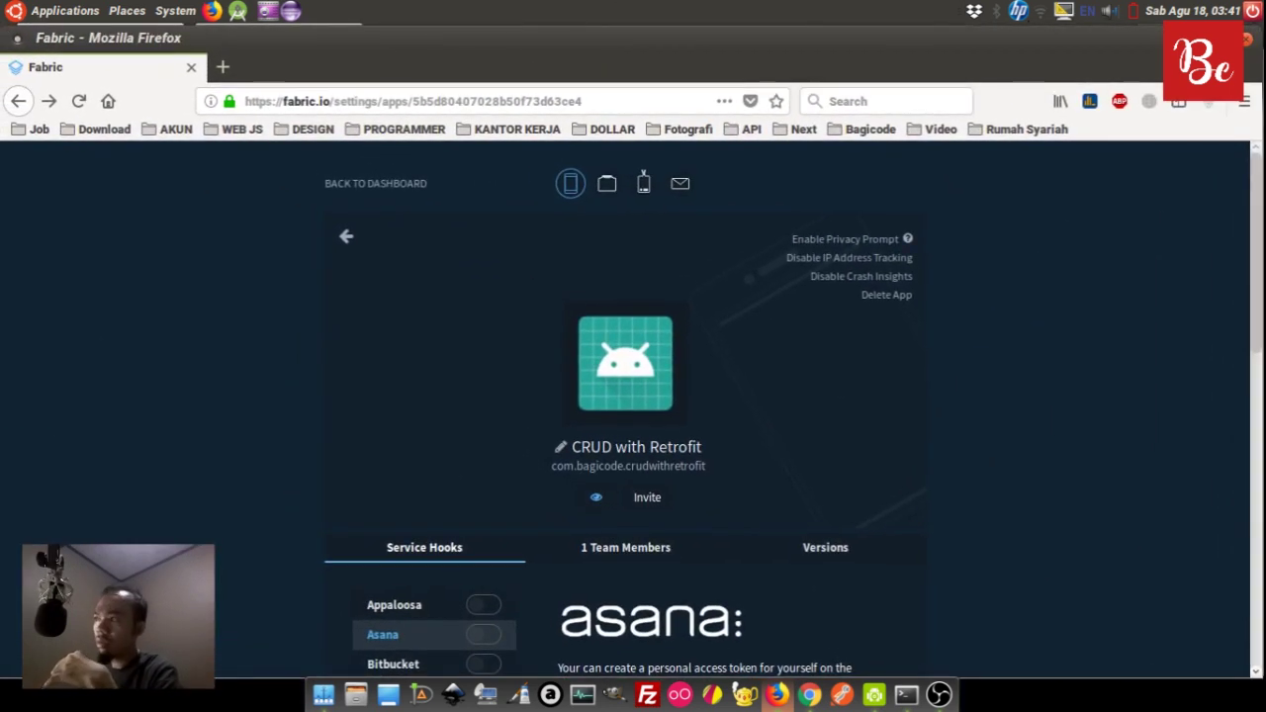
click(18, 99)
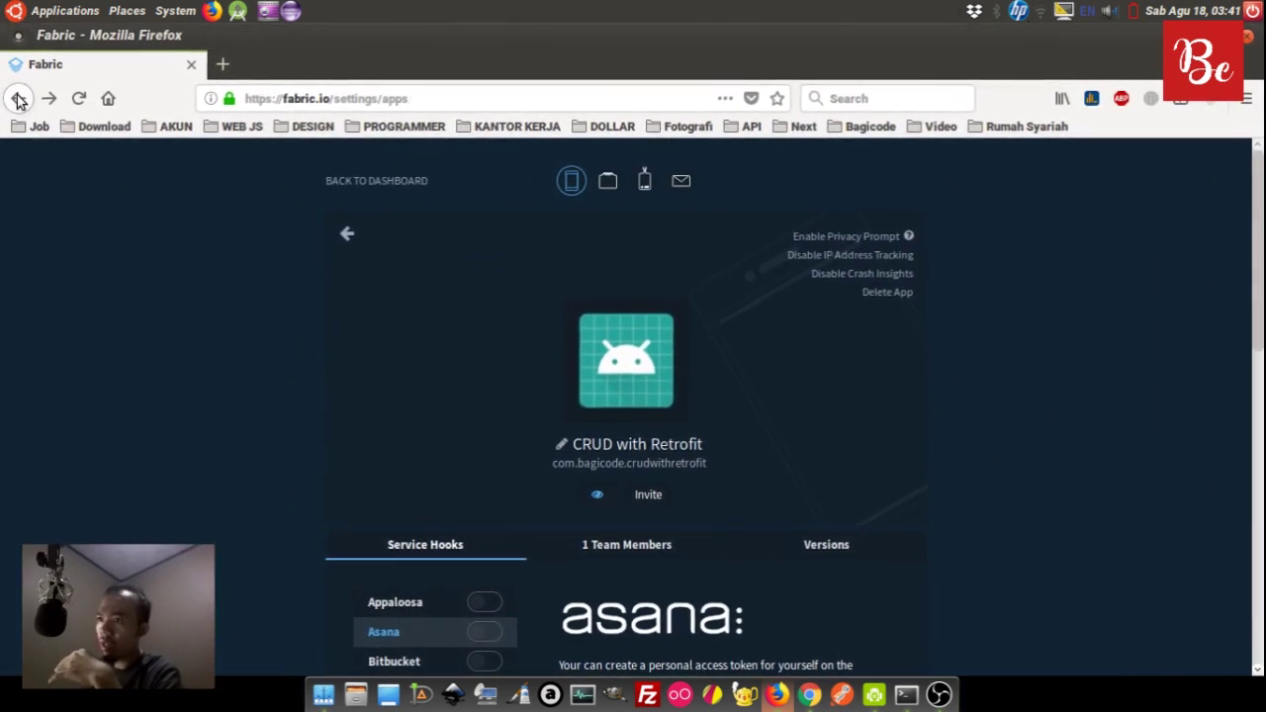
click(18, 99)
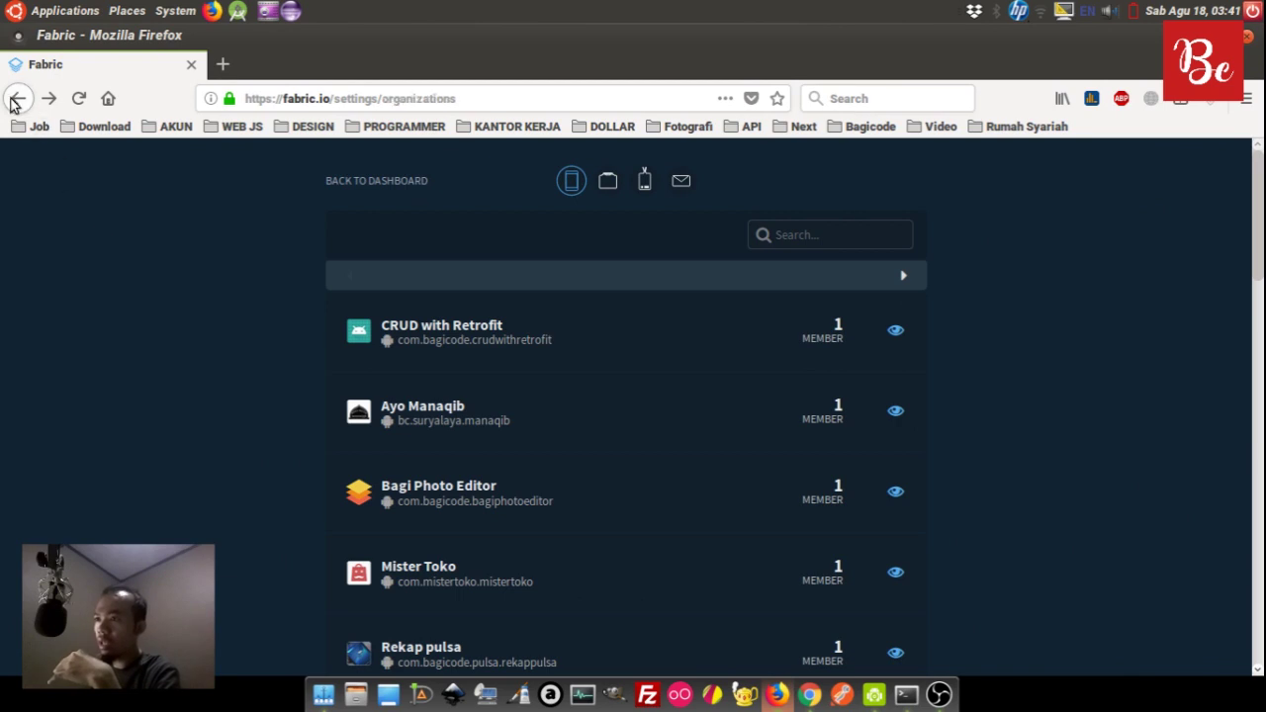
click(17, 99)
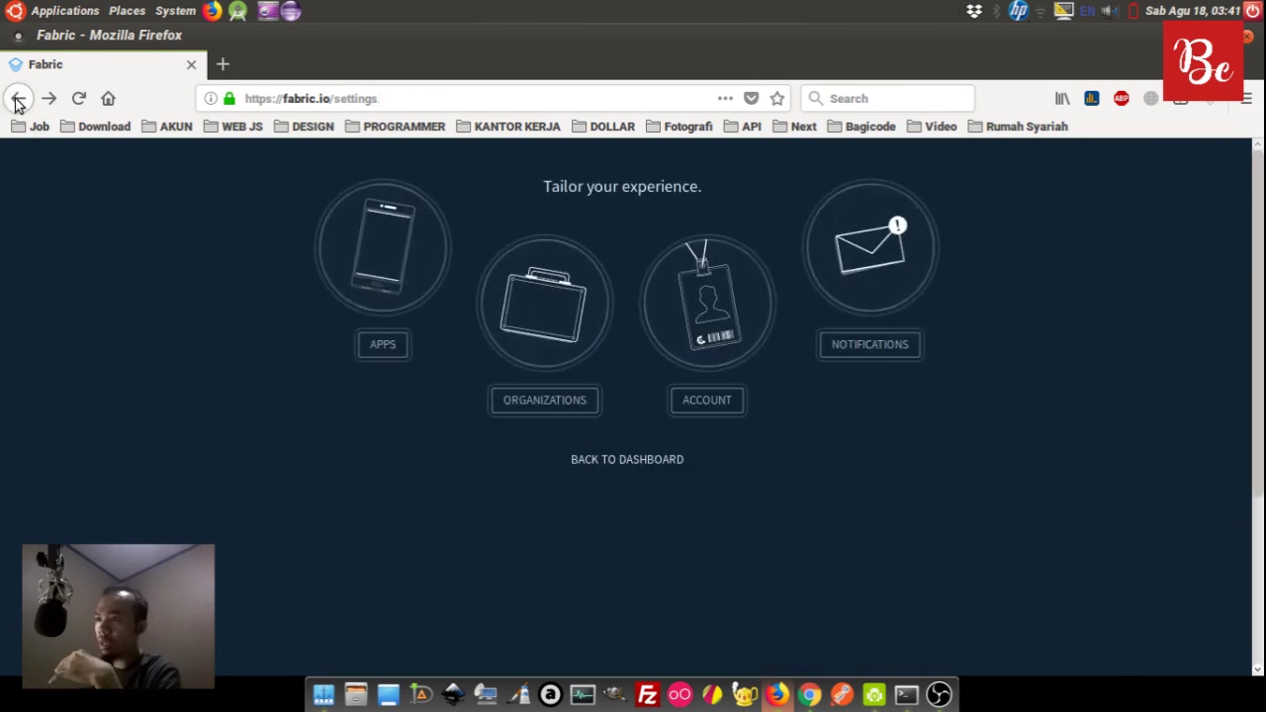
click(17, 99)
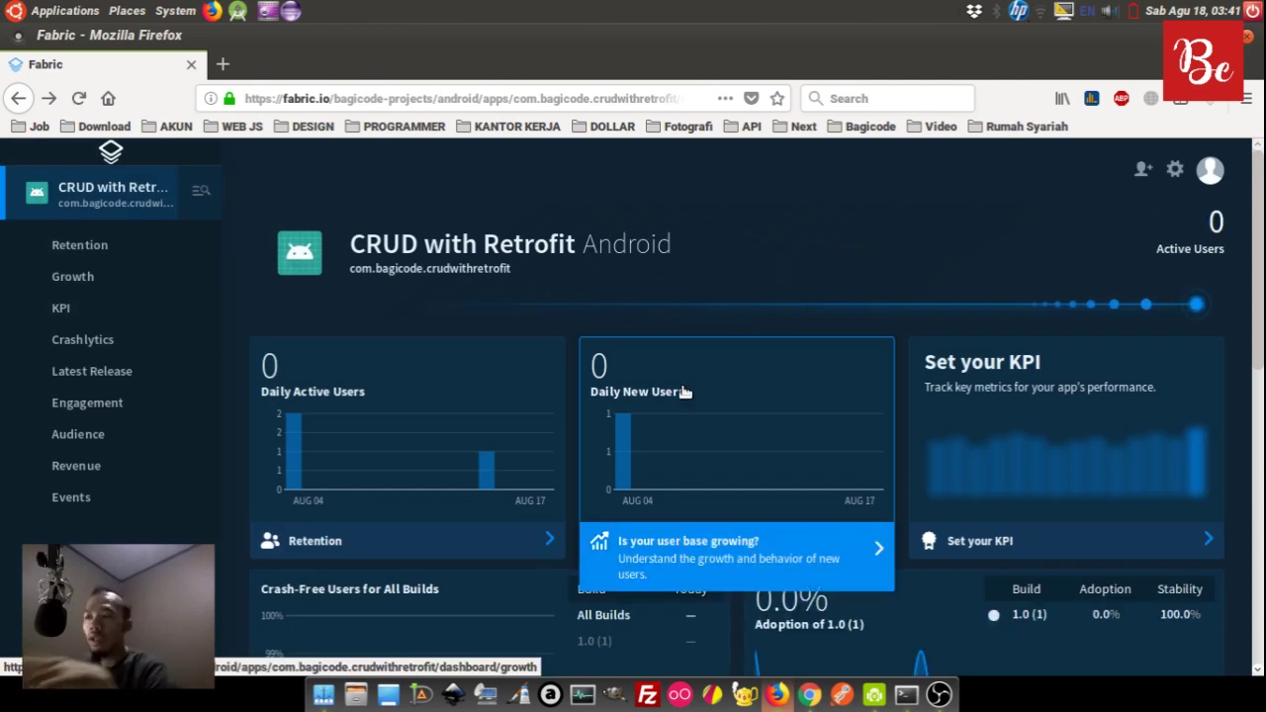
- Open the CRUD with Retrofit Events page and review Log In, Sign Up and suggested event cards
click(63, 502)
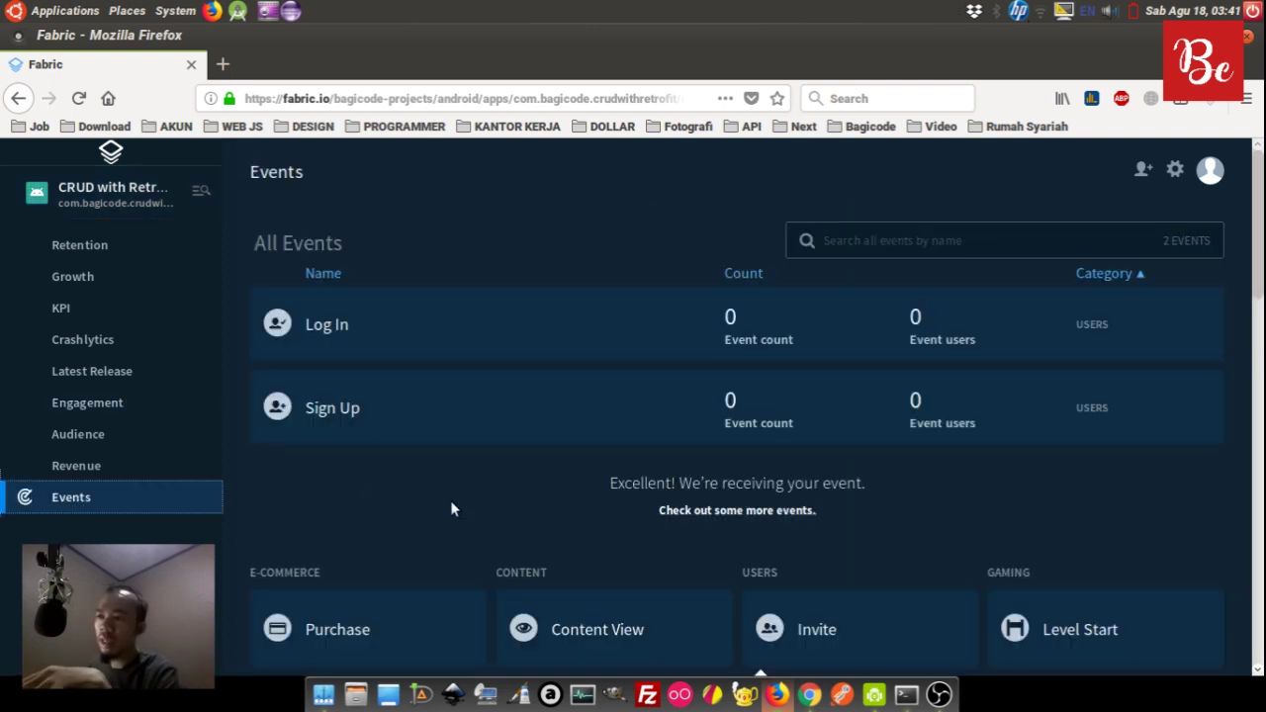
scroll(450, 507, down, 3)
scroll(447, 506, up, 2)
scroll(440, 505, up, 1)
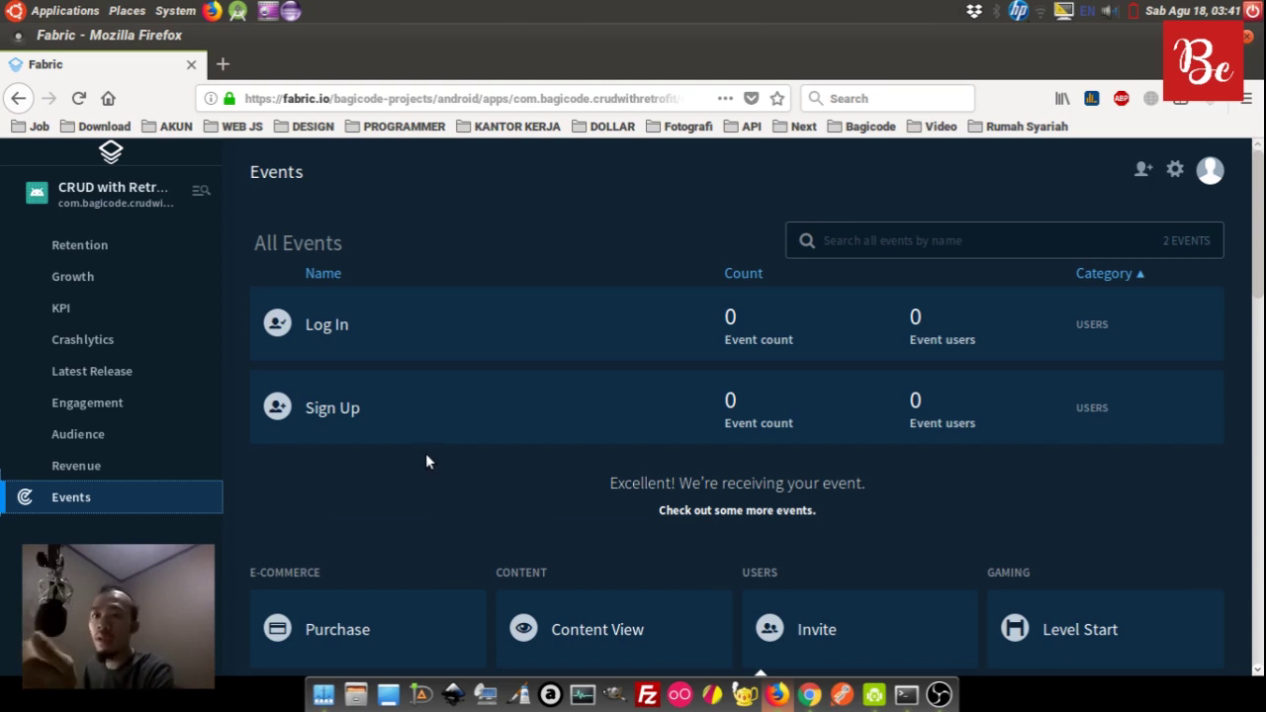
scroll(422, 449, down, 3)
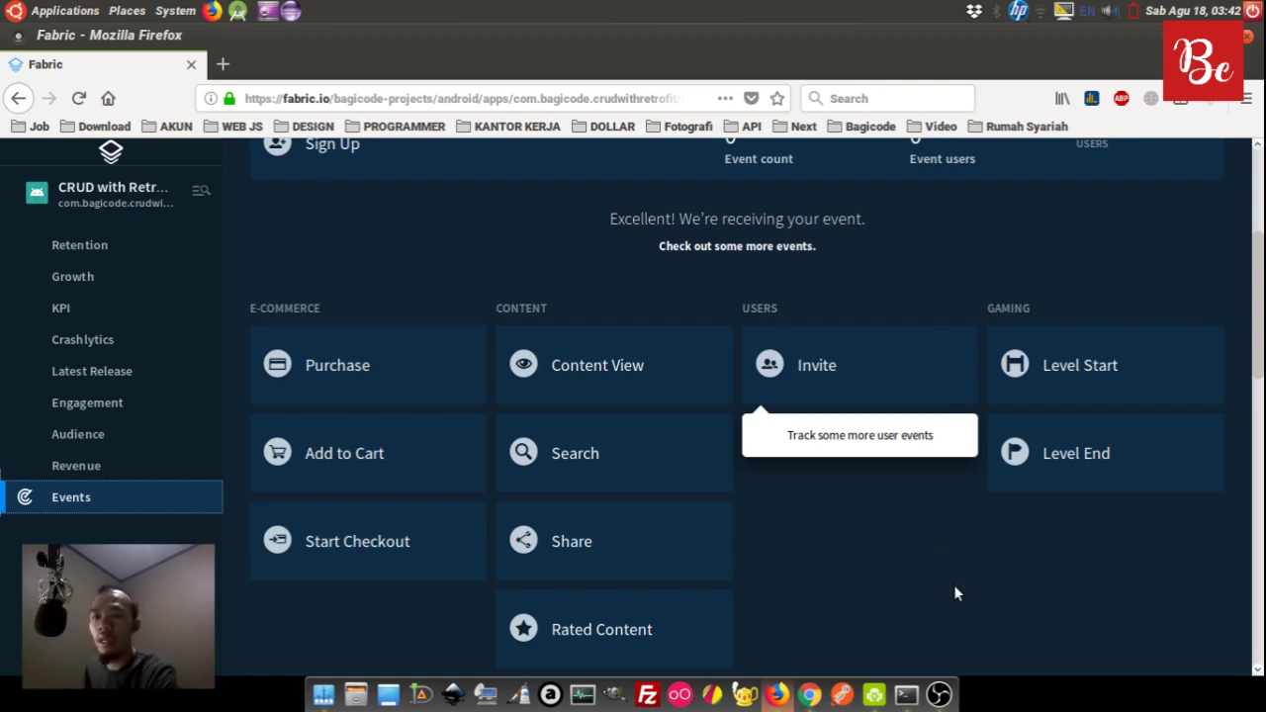
scroll(954, 585, up, 5)
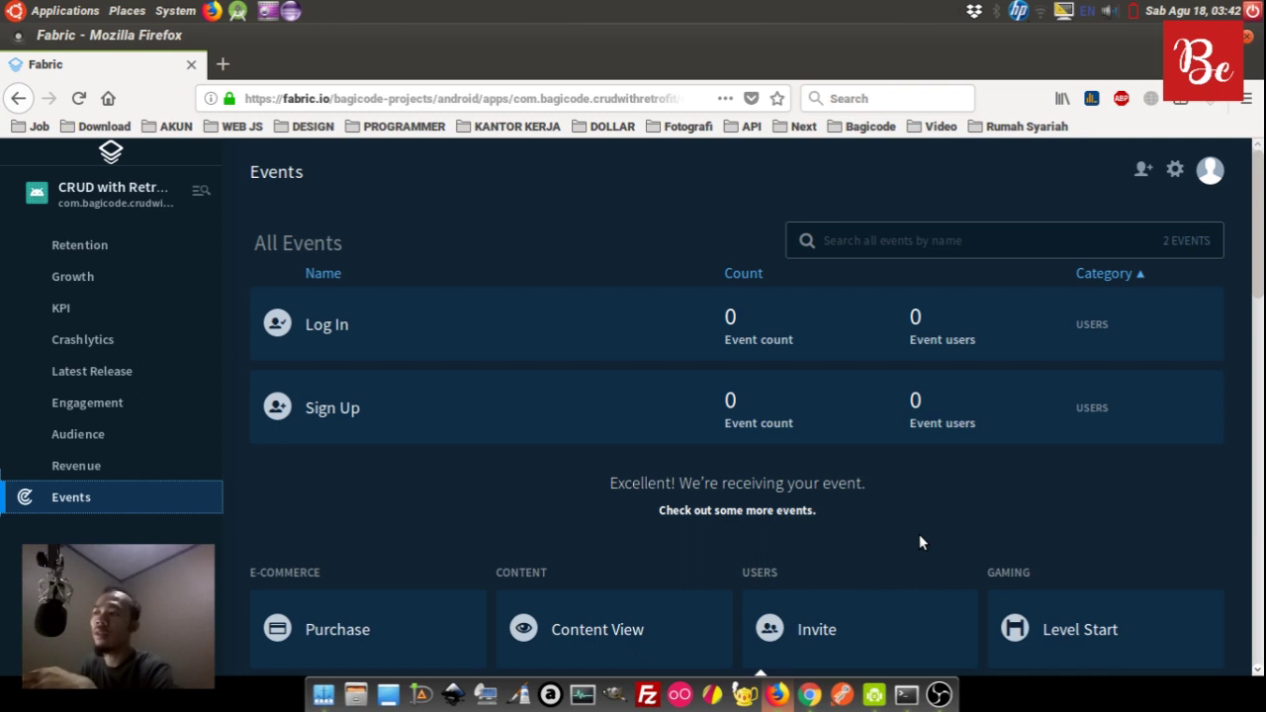
- Open Fabric Settings from the gear icon at the top right
click(1173, 170)
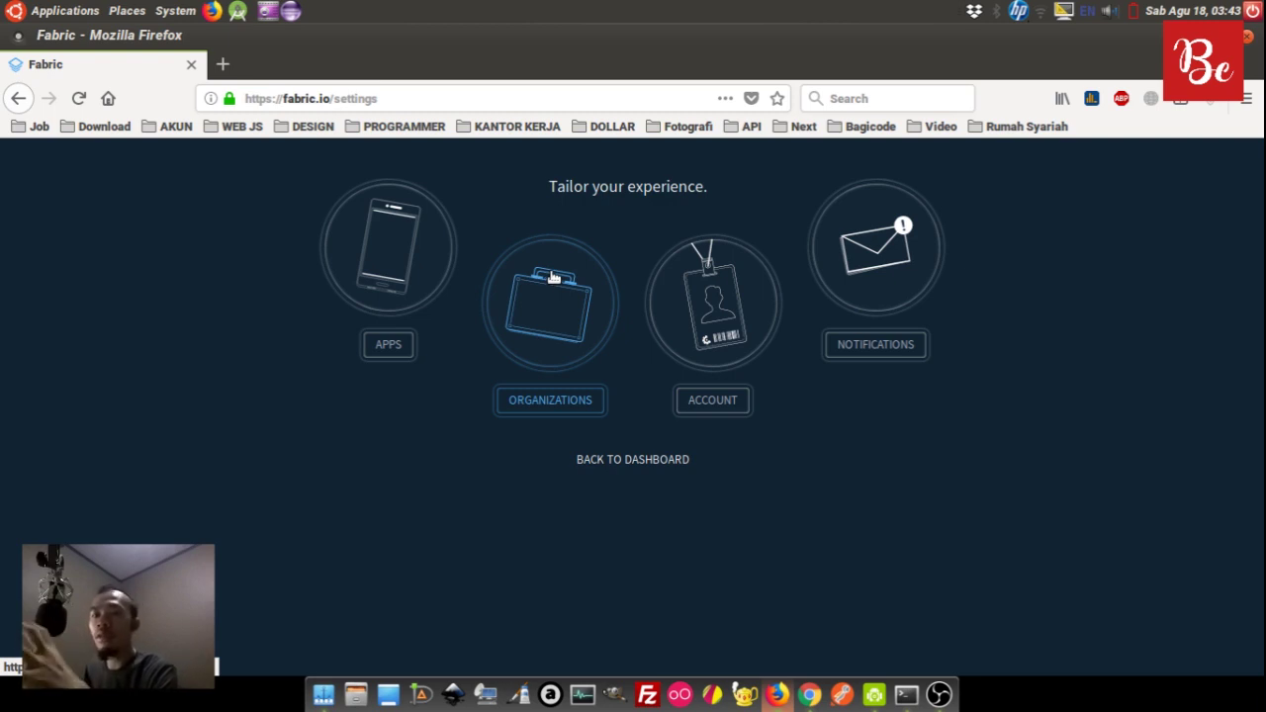
click(564, 319)
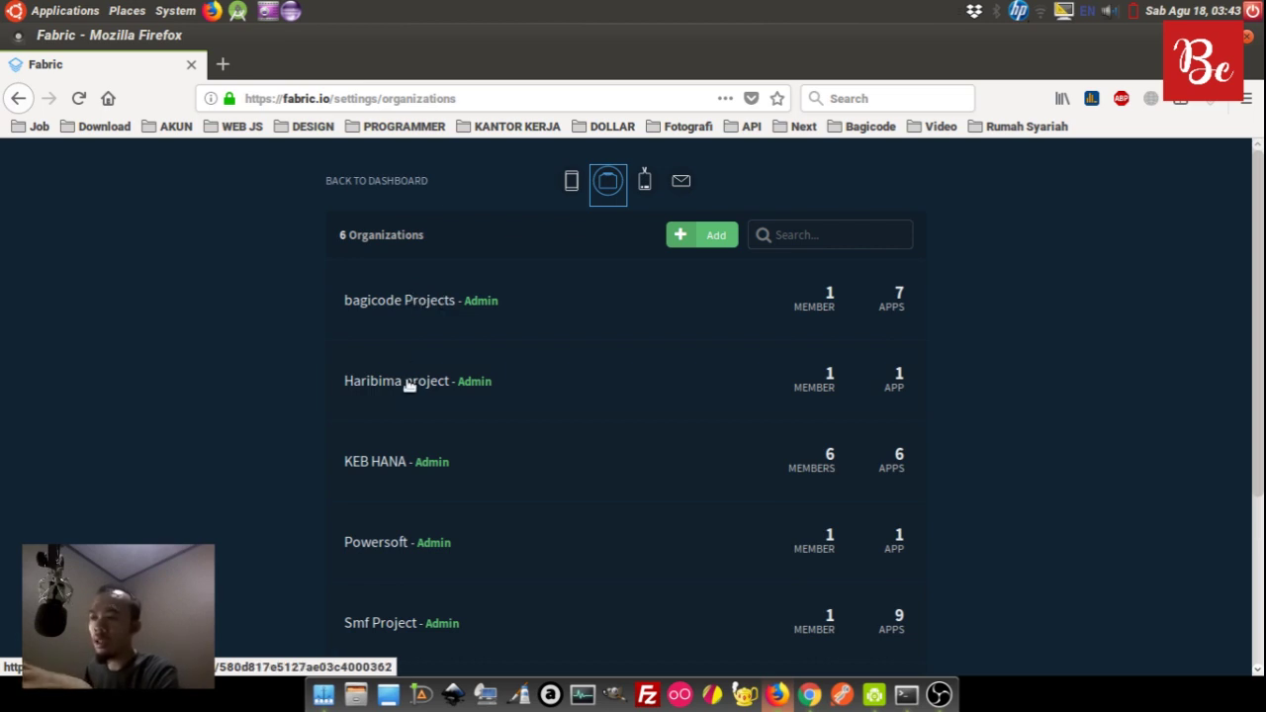
scroll(460, 544, down, 1)
scroll(445, 445, up, 1)
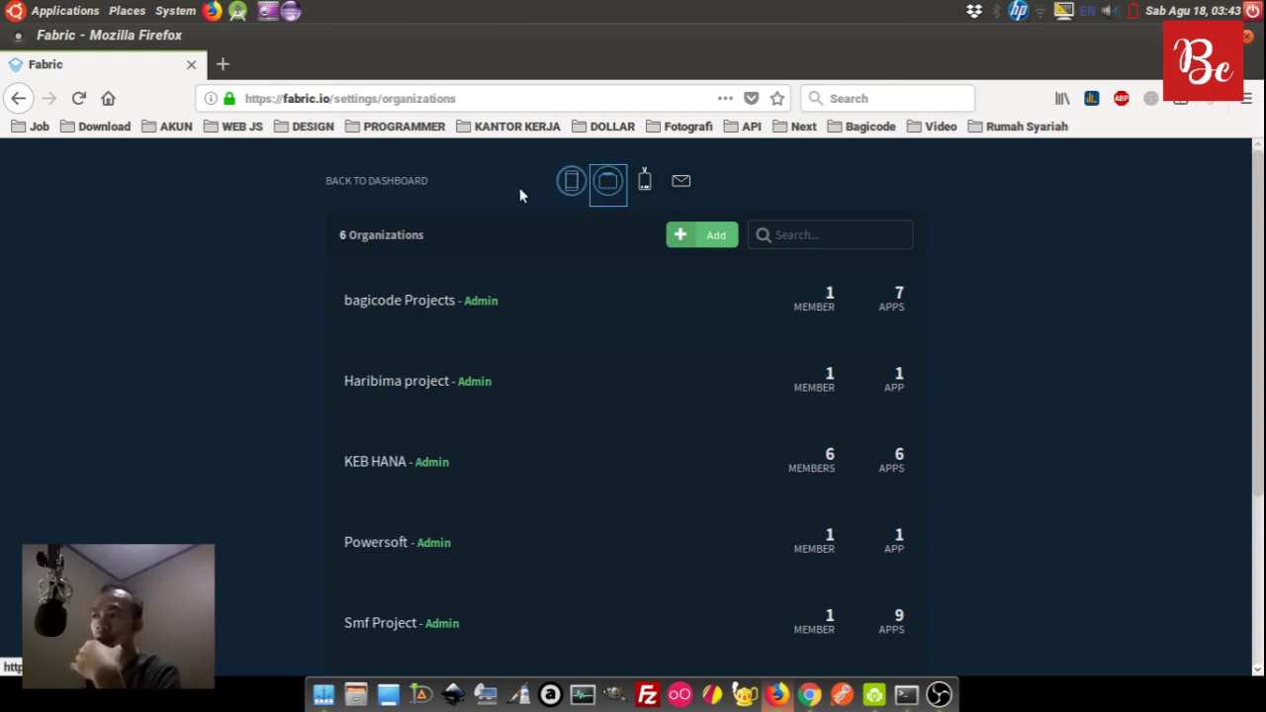
click(23, 105)
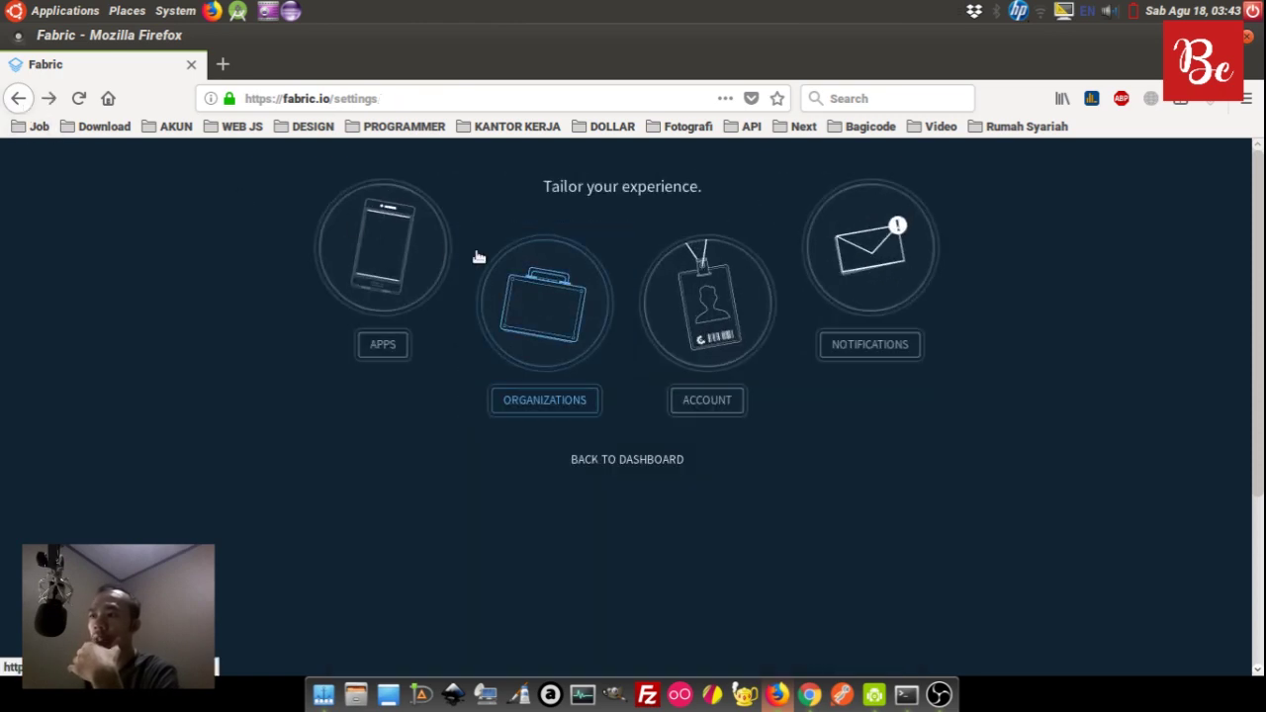
- Open the CRUD with Retrofit app details from the Apps list
click(412, 258)
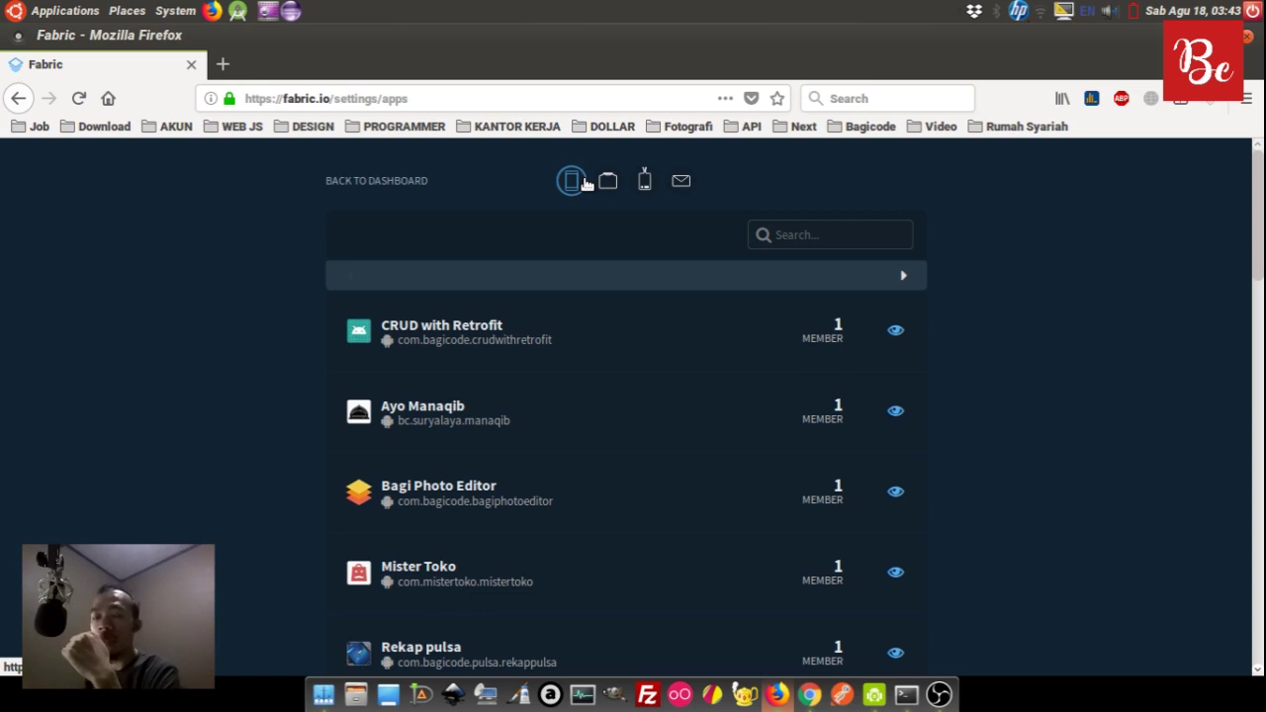
click(609, 348)
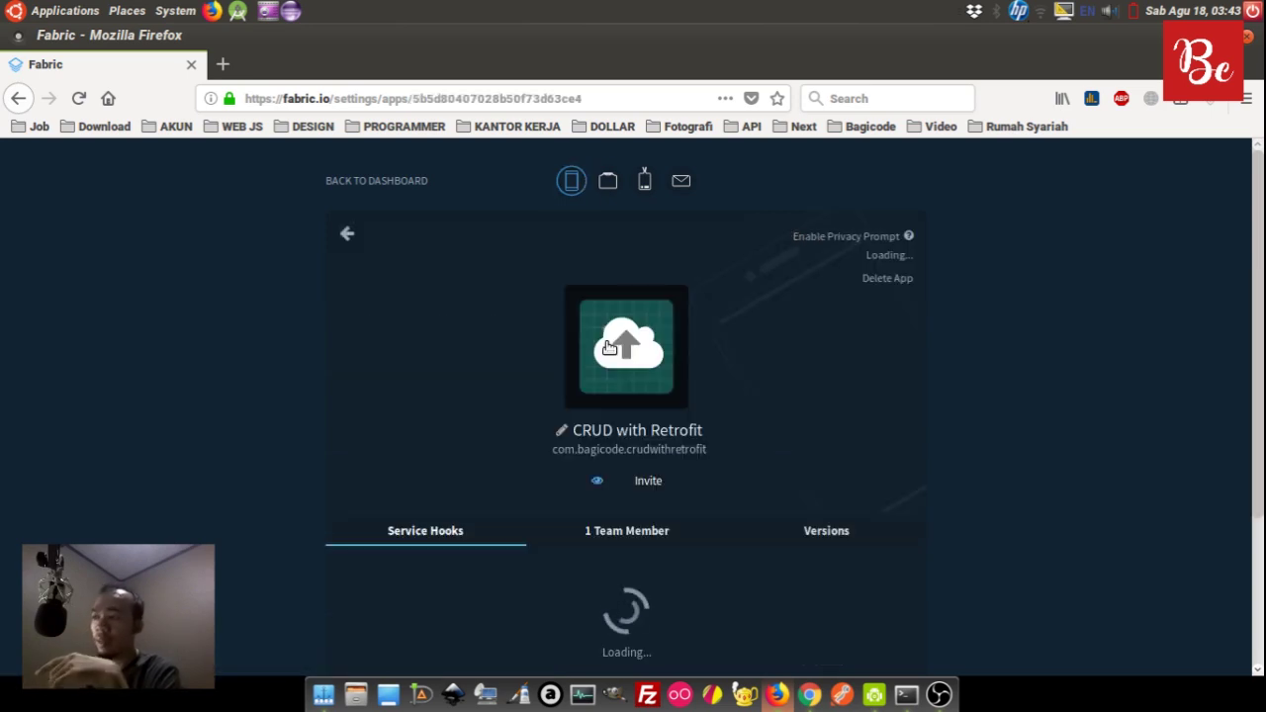
scroll(1069, 409, down, 1)
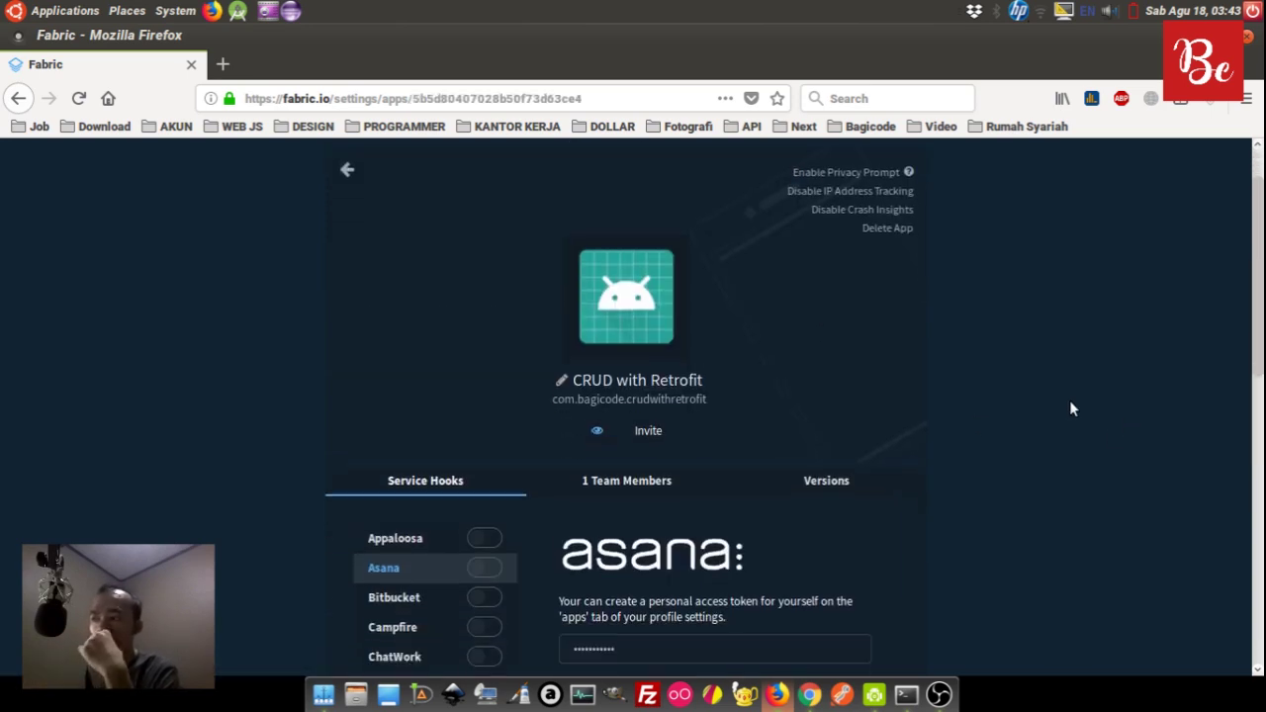
scroll(1071, 405, down, 3)
scroll(645, 197, up, 2)
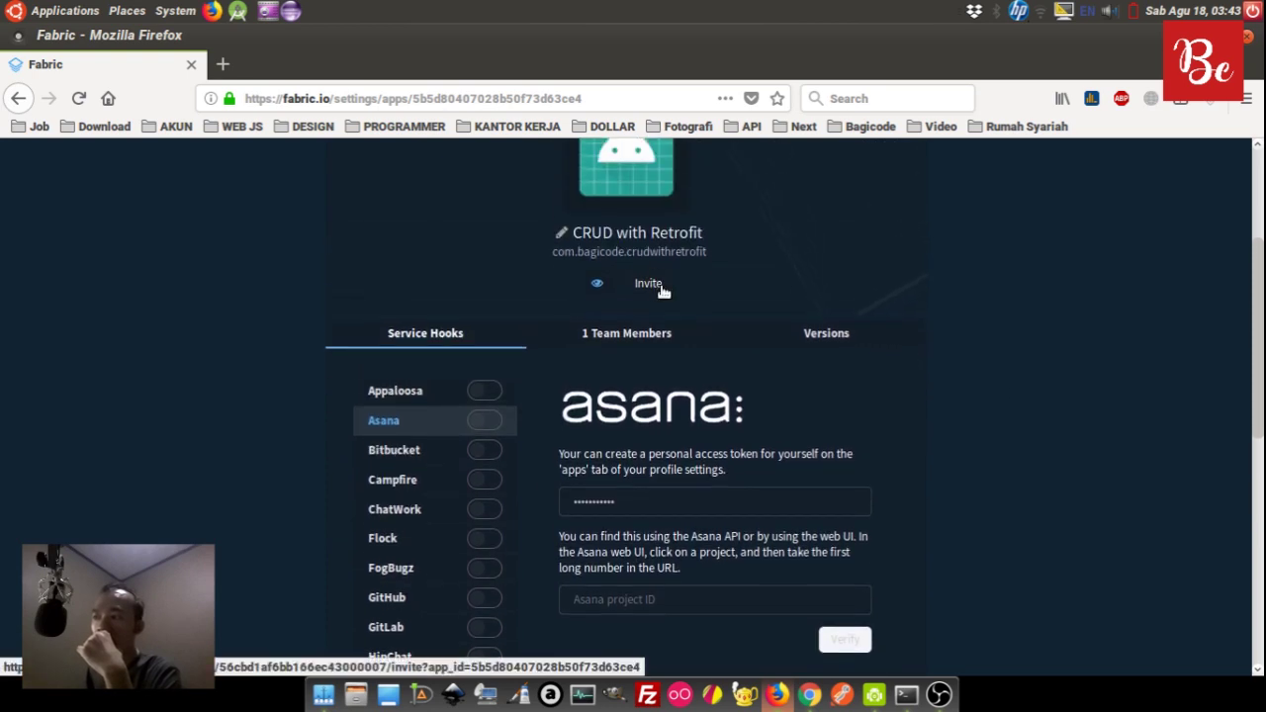
- Open the bagicode Projects Invite tab with CRUD with Retrofit checked for access
click(662, 287)
click(660, 288)
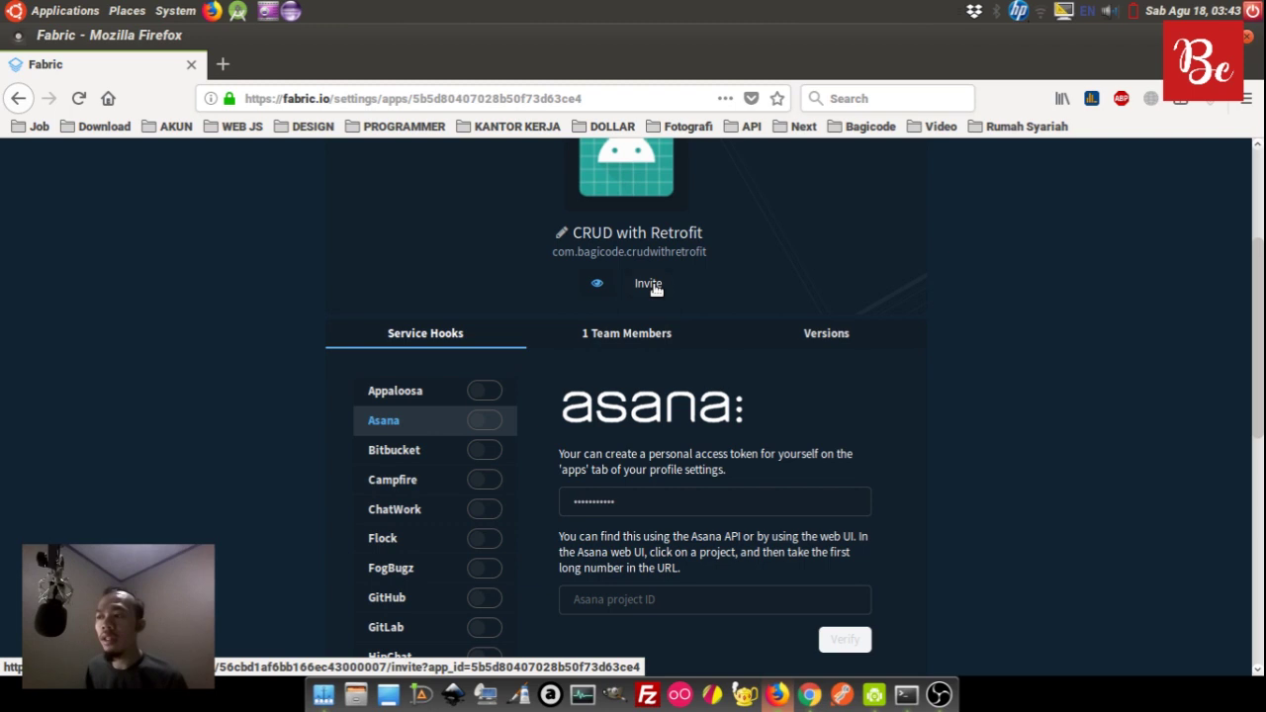
scroll(662, 283, down, 1)
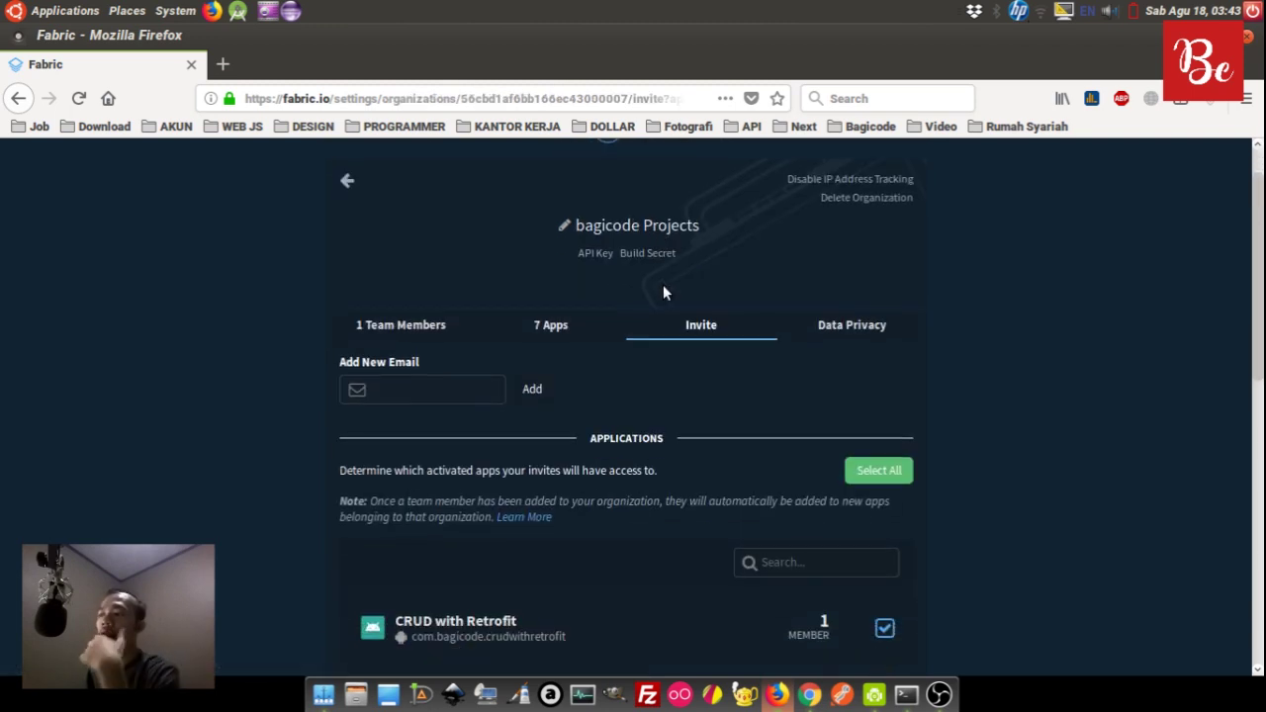
- Fill Add New Email with a saved address, keeping CRUD with Retrofit checked for access
scroll(663, 287, down, 1)
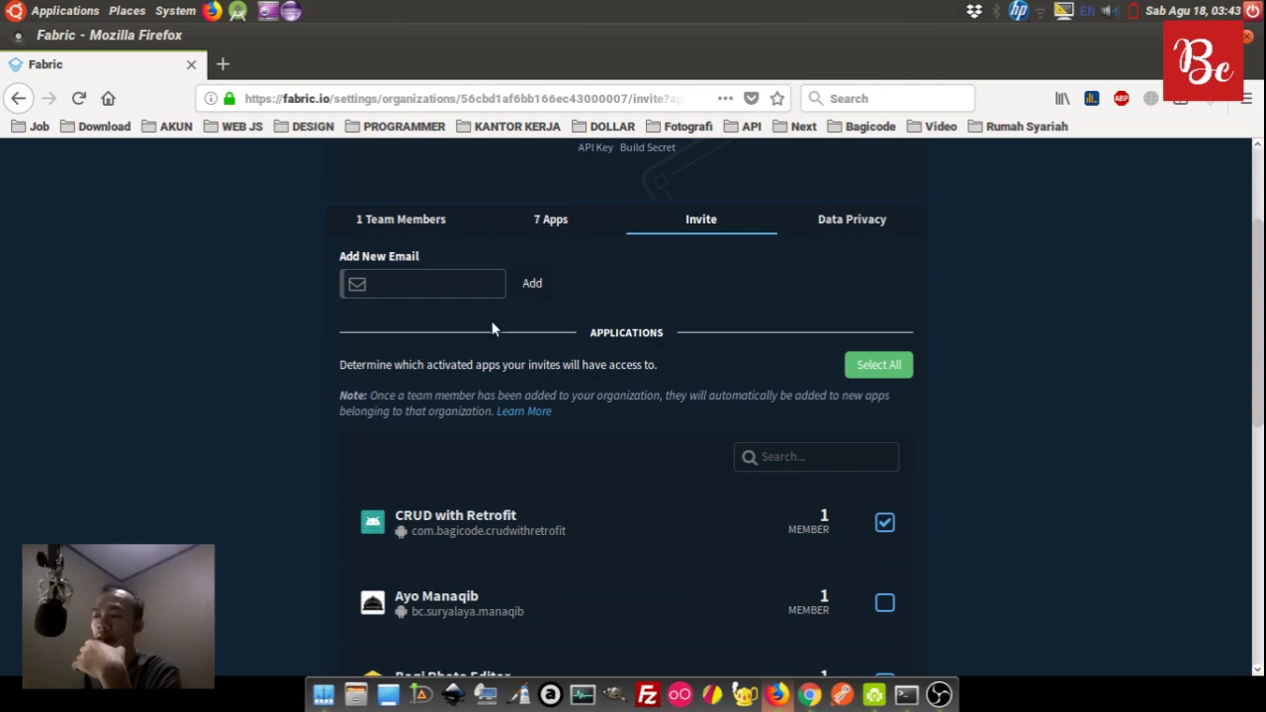
scroll(632, 350, down, 4)
scroll(1043, 468, up, 2)
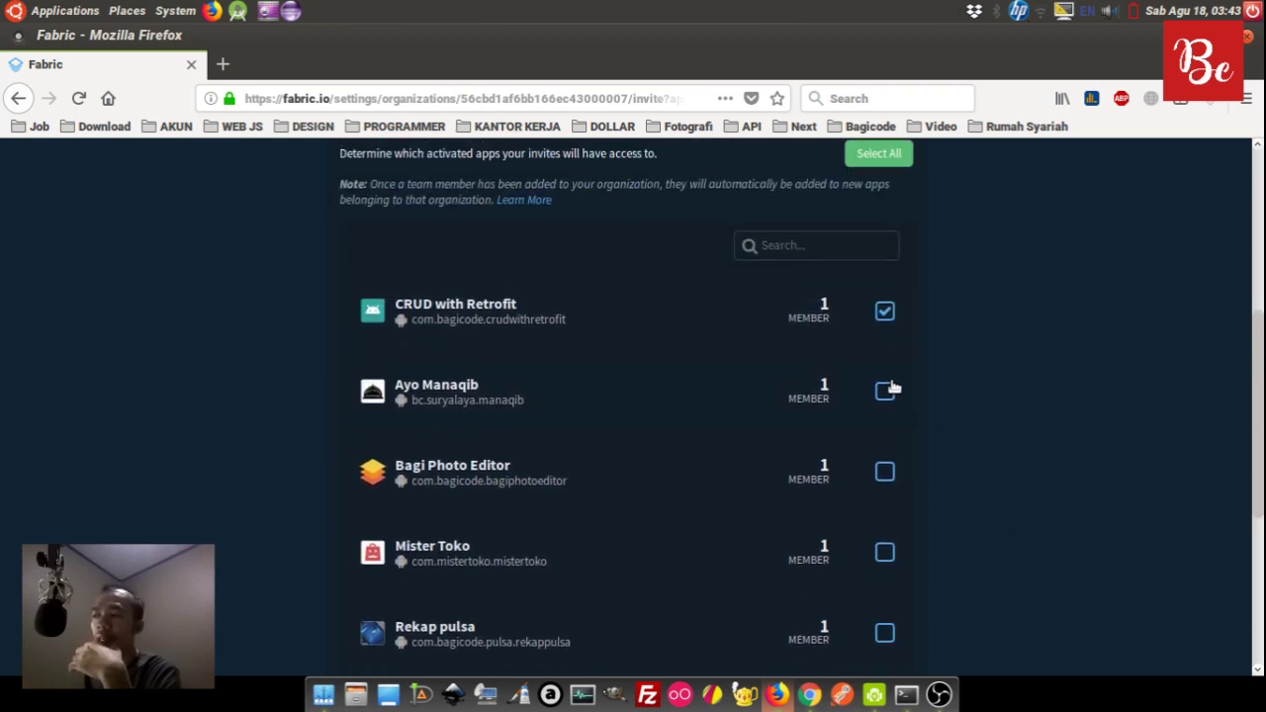
scroll(957, 314, up, 4)
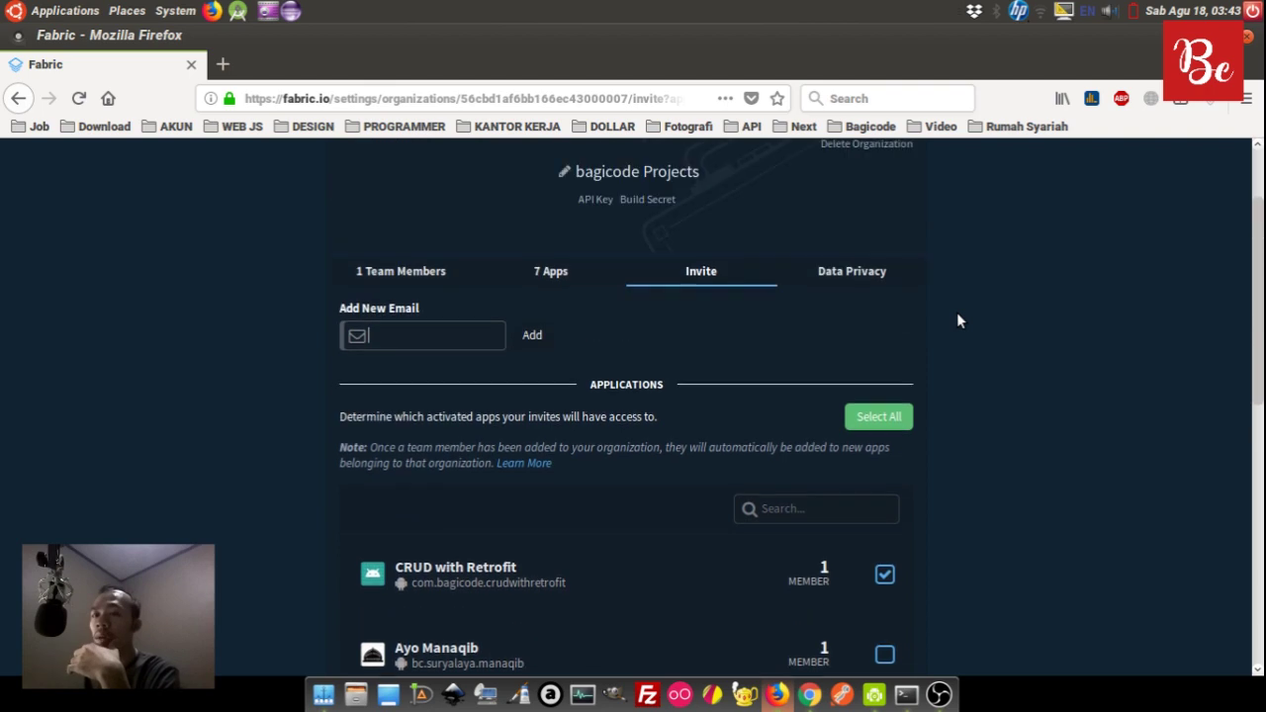
click(468, 391)
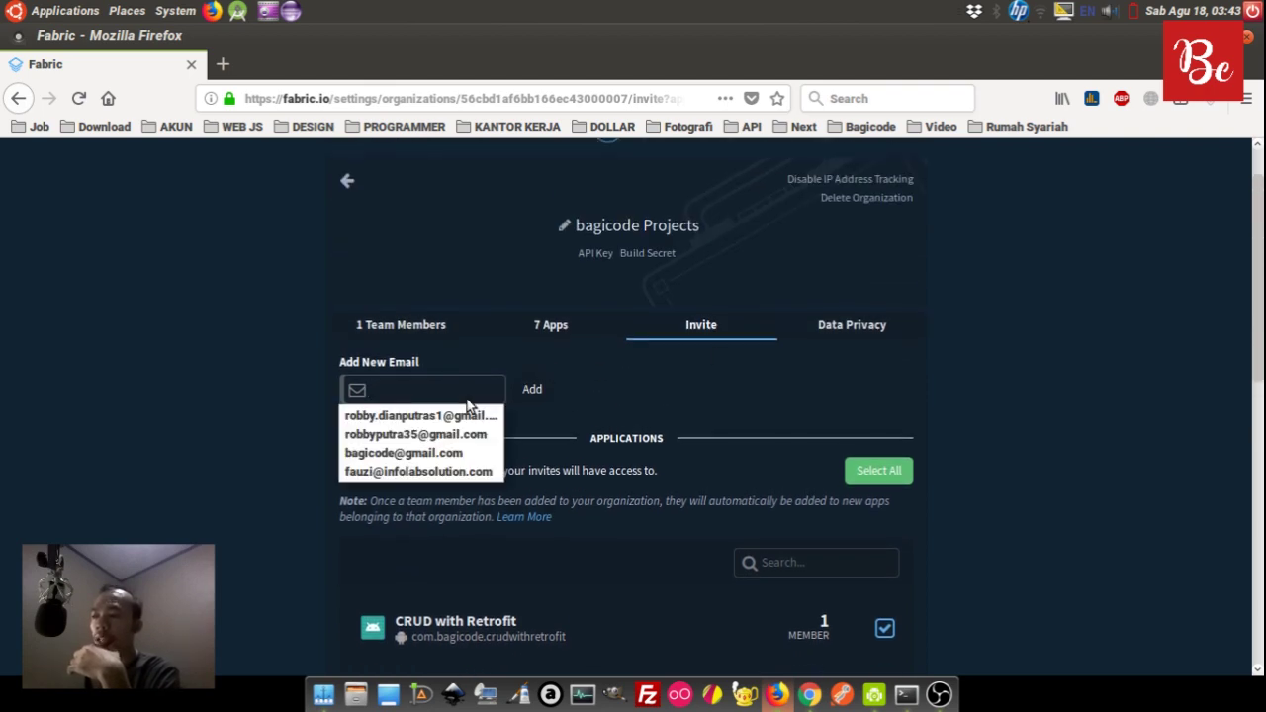
click(469, 452)
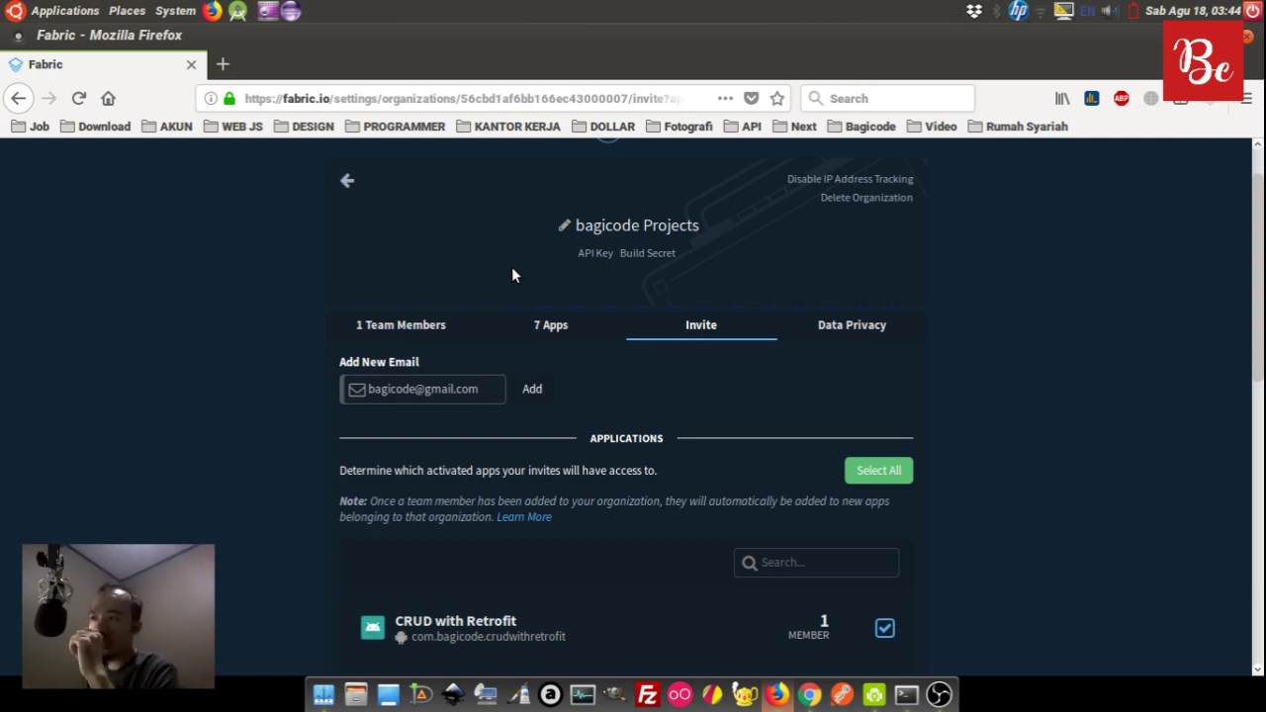
scroll(751, 376, down, 3)
click(827, 470)
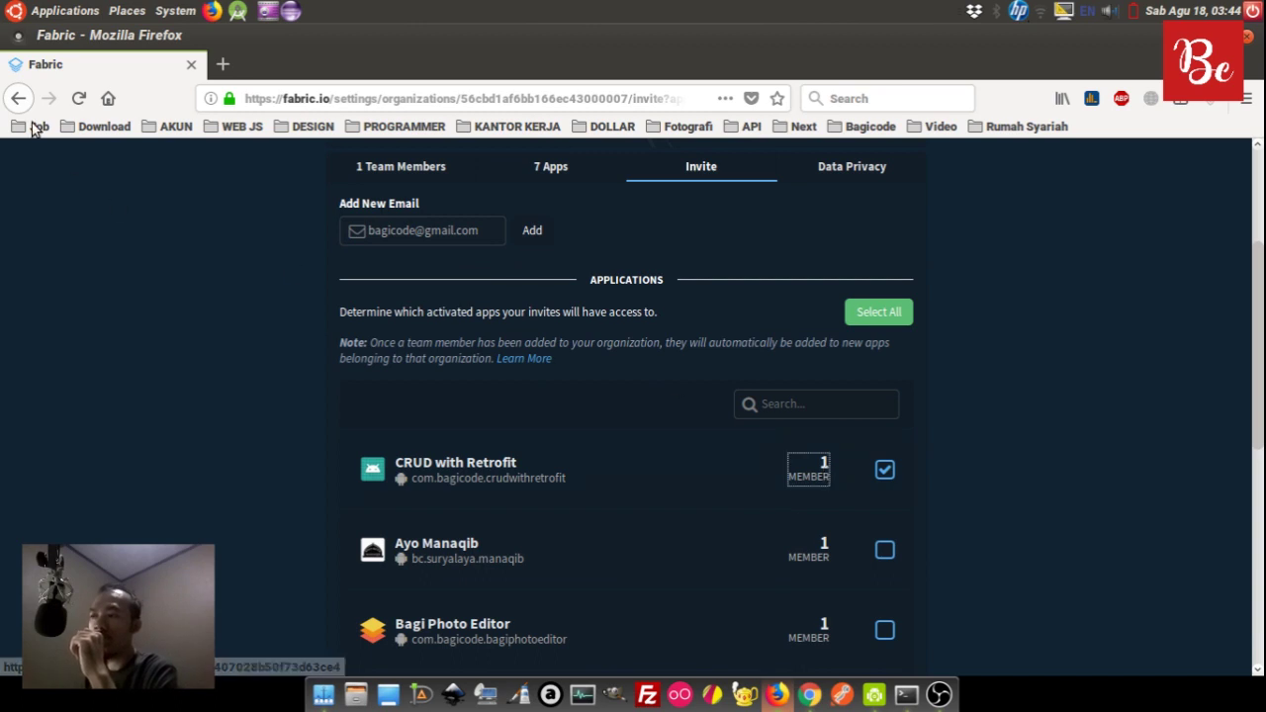
- Leave the unsent invite and return to the CRUD with Retrofit app settings
click(18, 98)
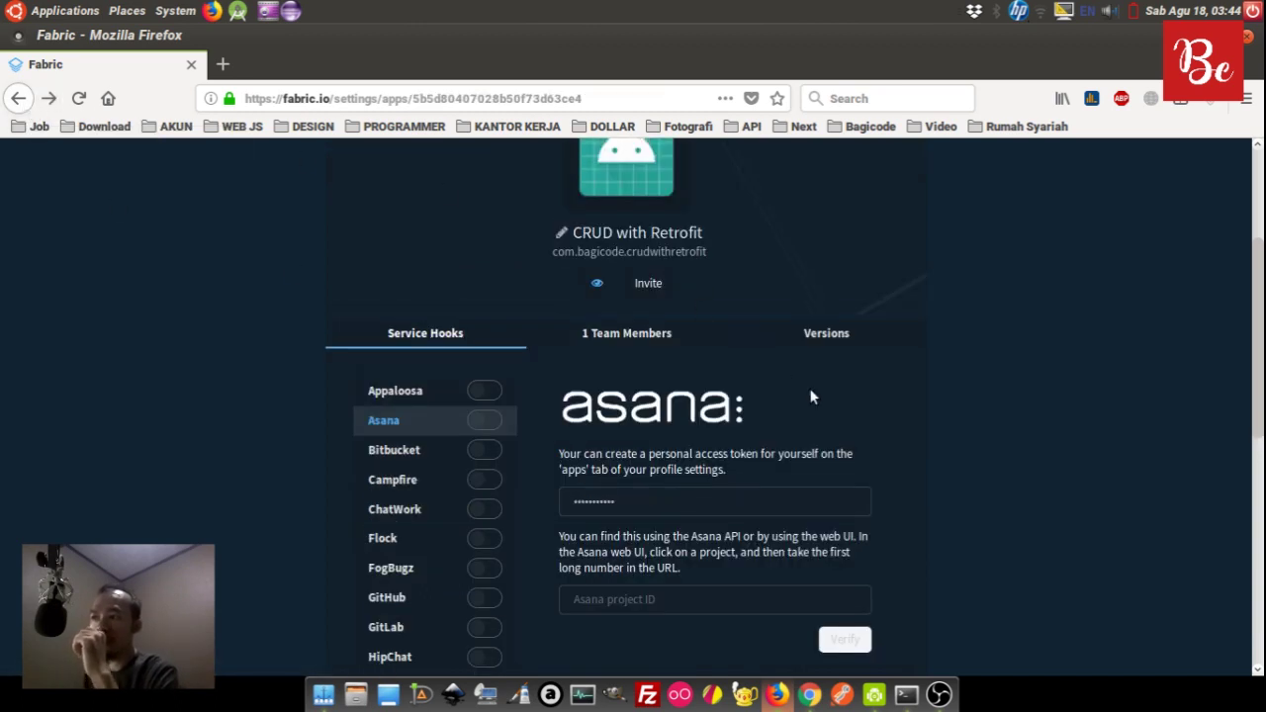
scroll(791, 379, up, 5)
scroll(778, 379, up, 1)
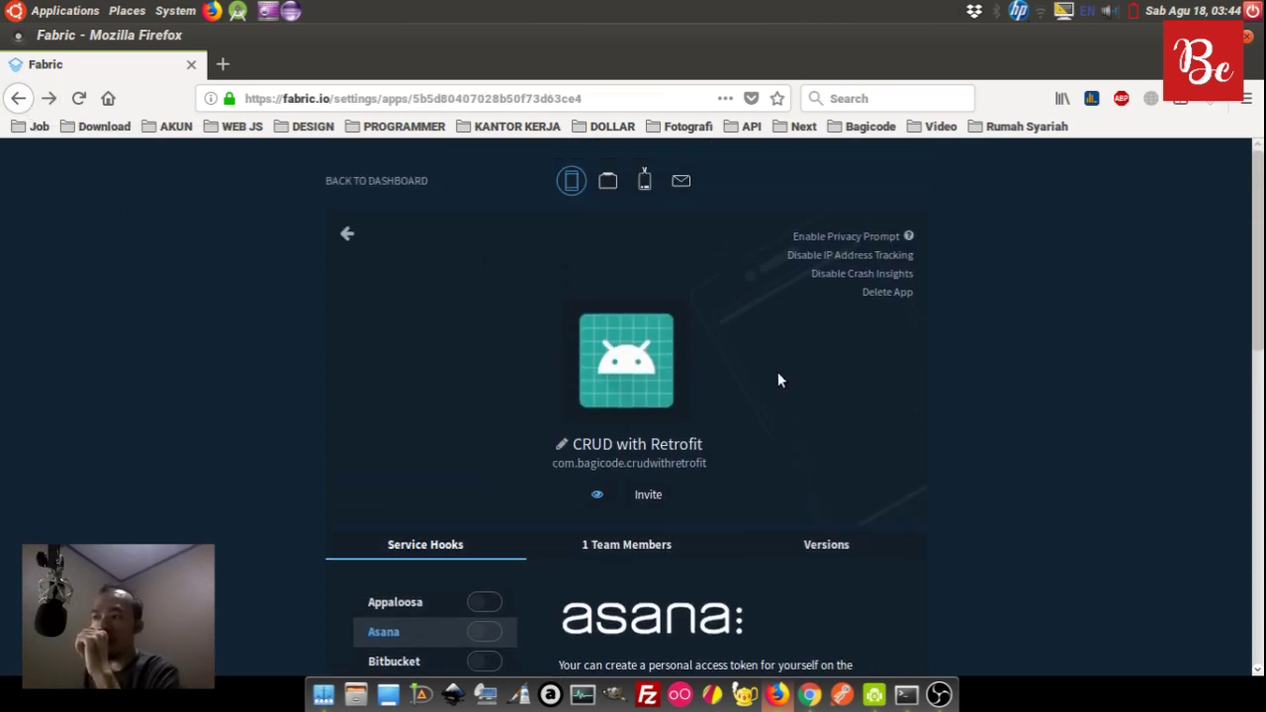
- Revisit bagicode Projects' Invite options, then return to the list of six organizations
click(619, 190)
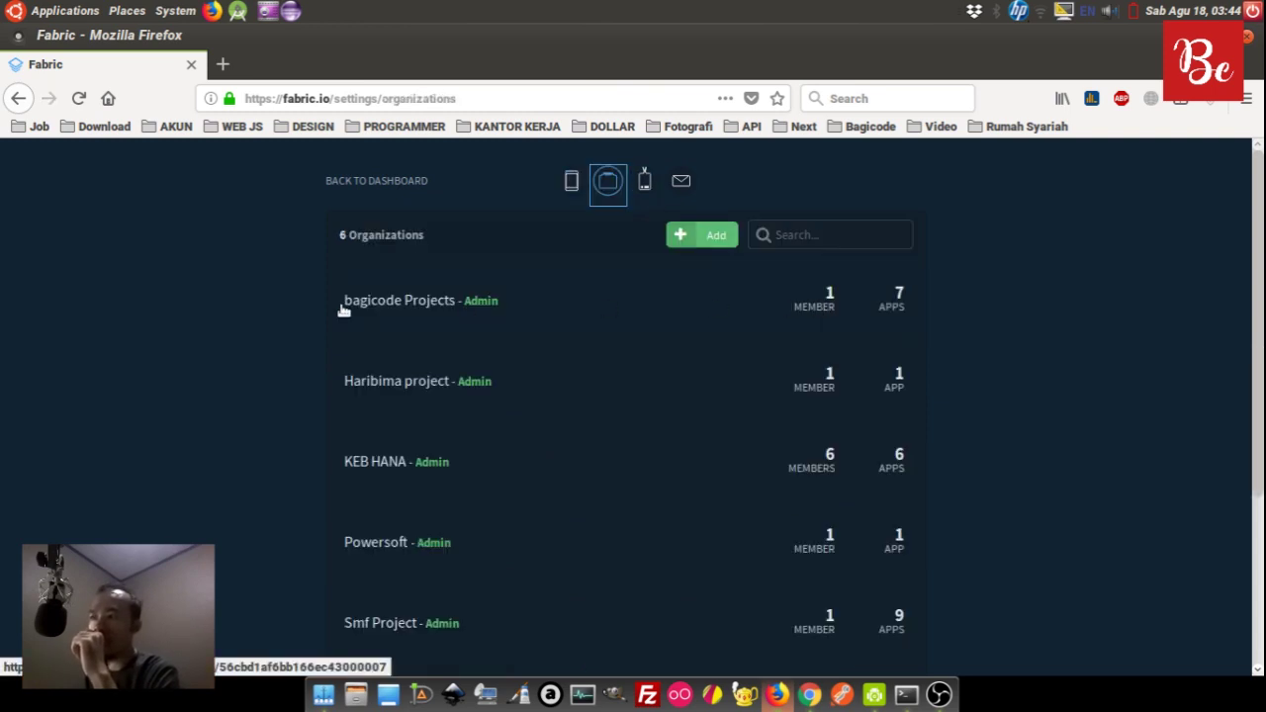
click(387, 309)
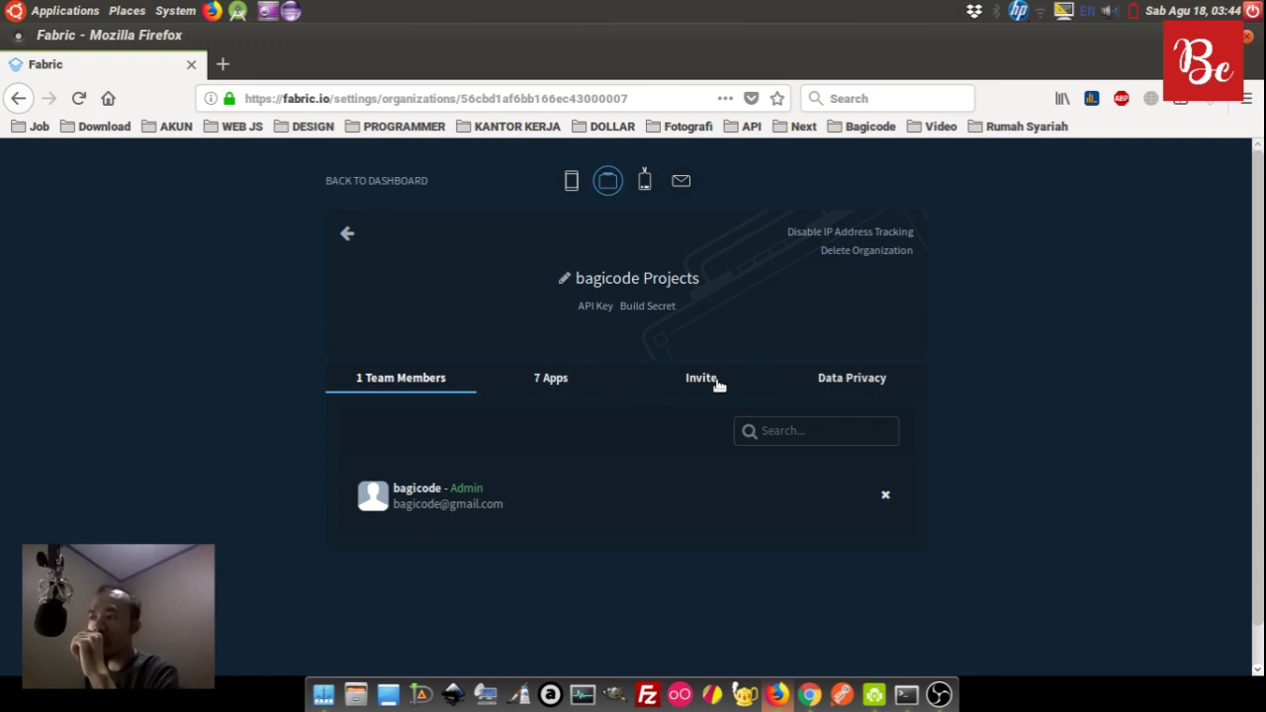
click(701, 380)
scroll(469, 344, down, 5)
scroll(469, 344, up, 4)
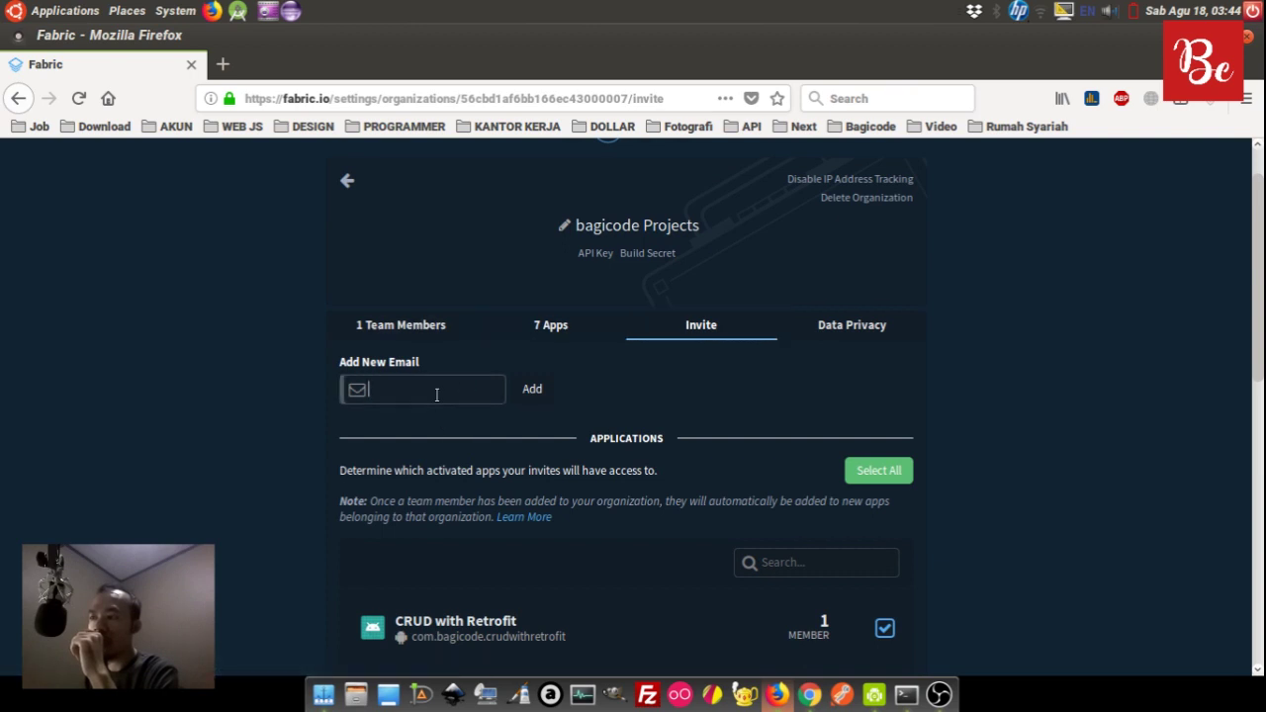
click(350, 182)
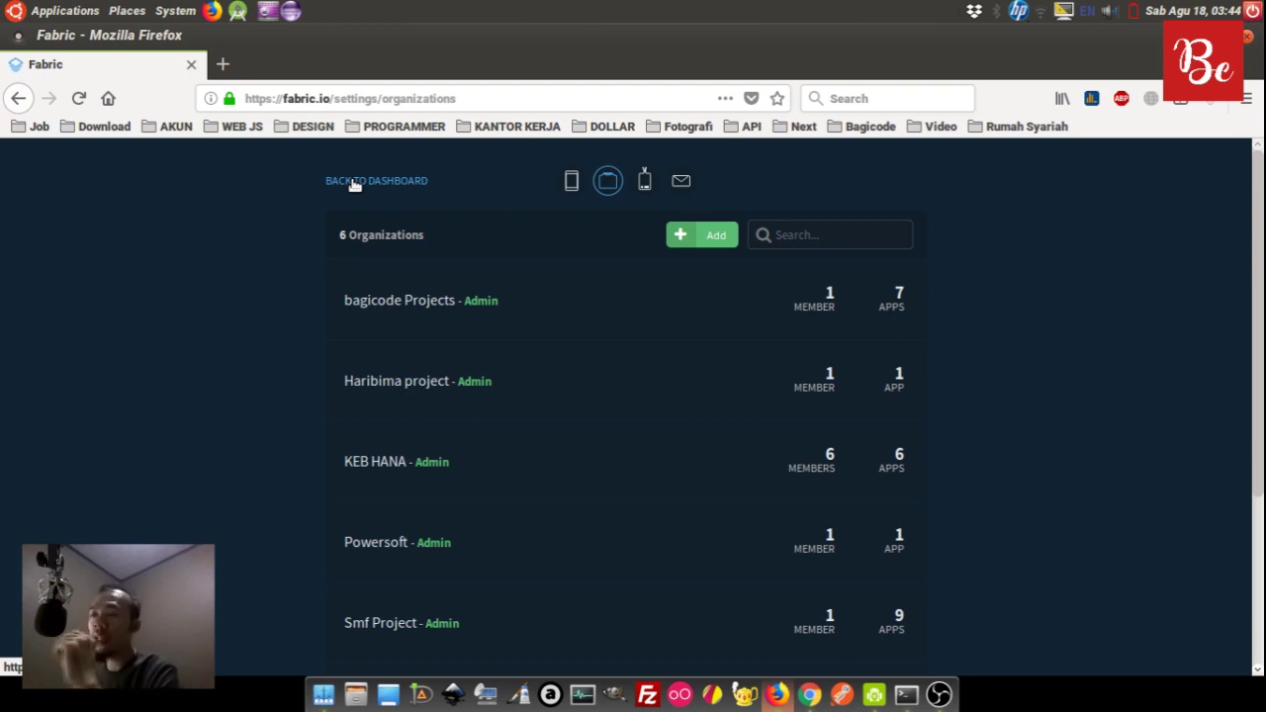
- Open CRUD with Retrofit Crashlytics and filter issues to Closed, showing the MainActivity.java line 47 crash
click(354, 184)
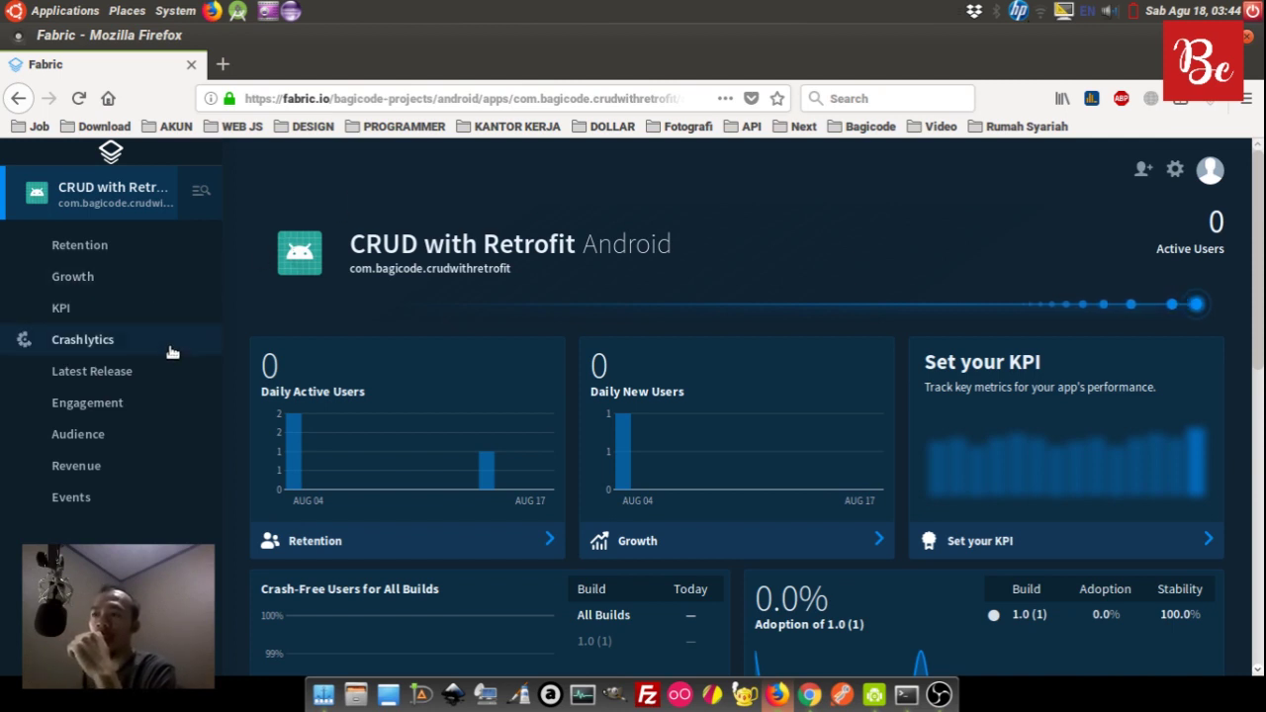
click(141, 346)
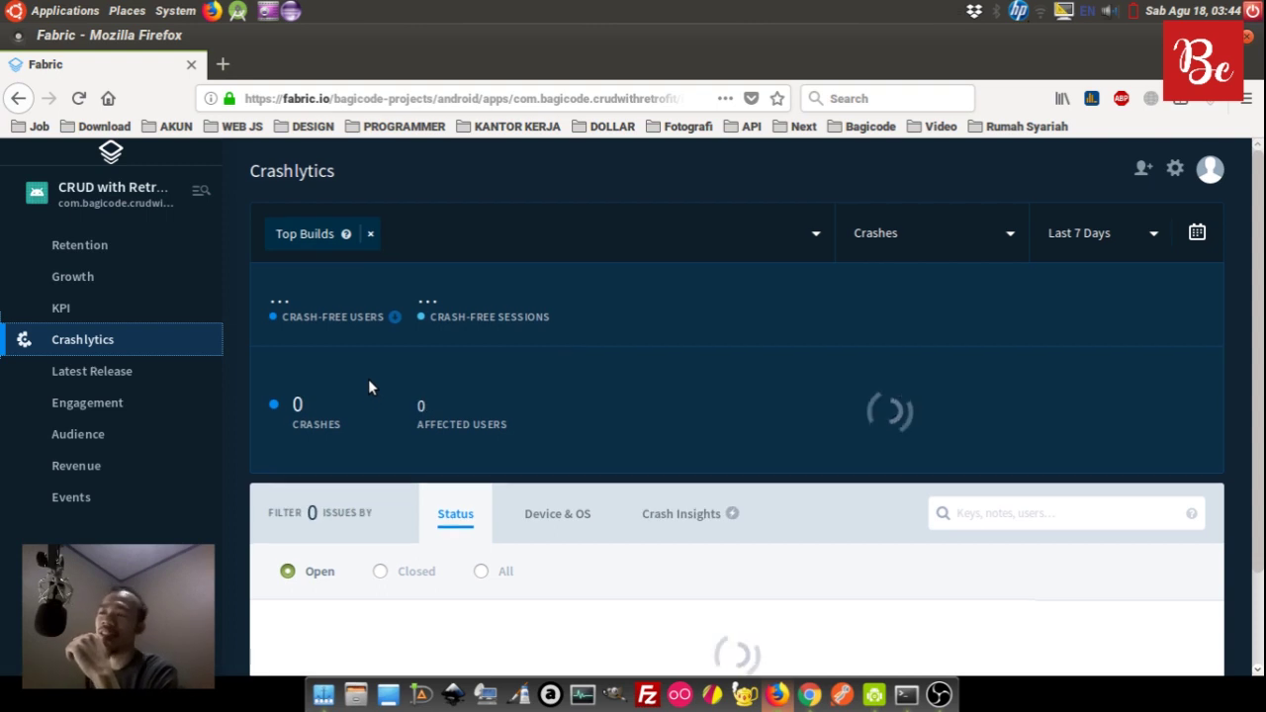
scroll(361, 374, down, 2)
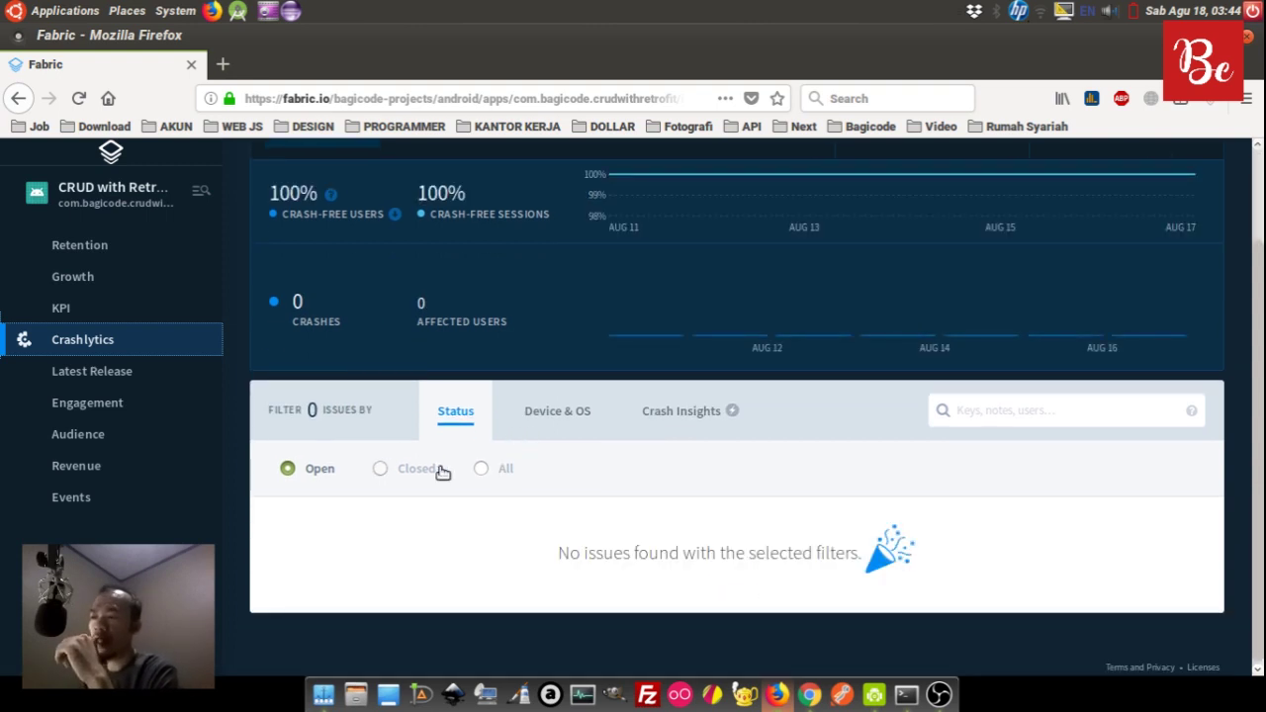
click(416, 470)
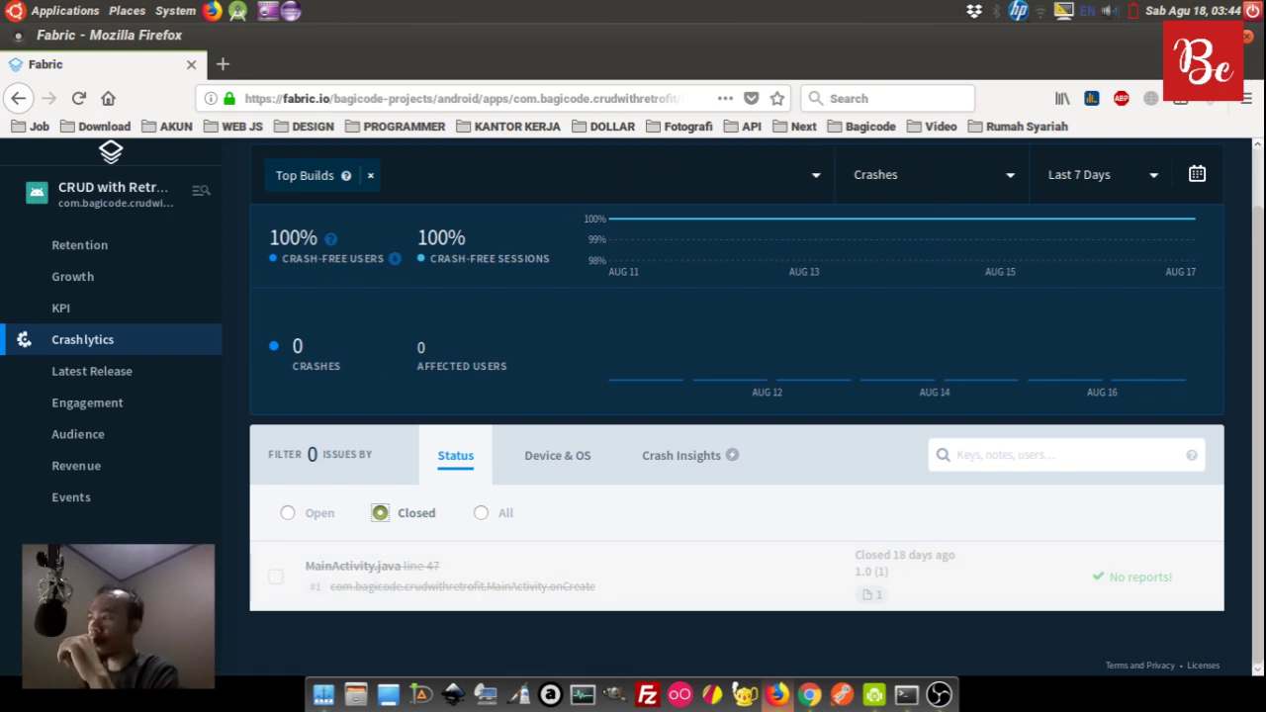
- Return to the YouTube channel's Videos page, then minimize Chrome to show the Bagicode wallpaper
key(alt+Tab)
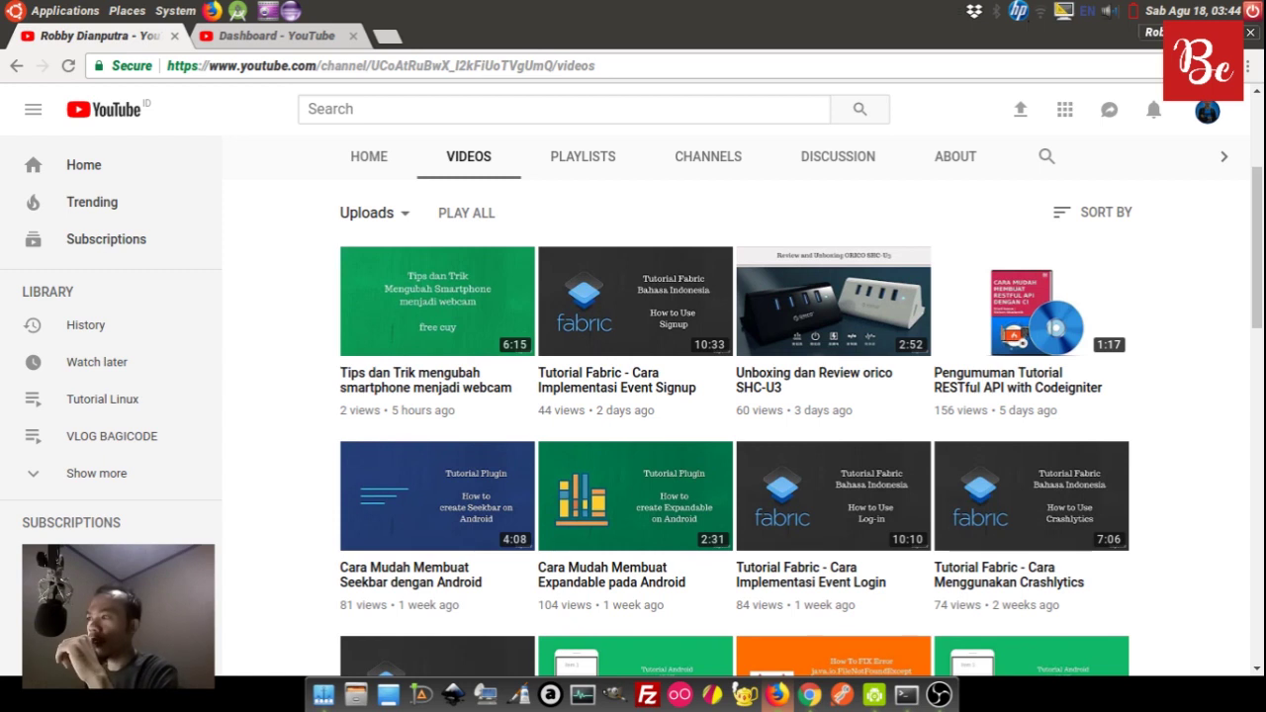
scroll(1209, 350, up, 3)
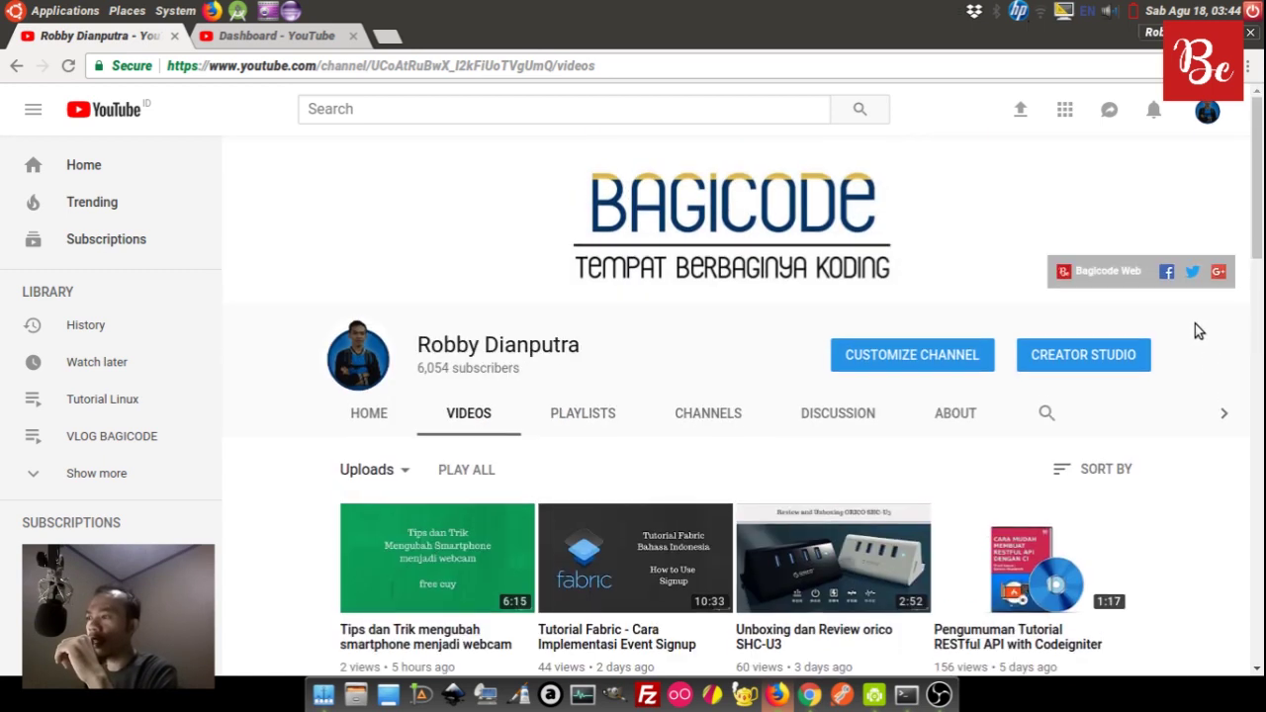
click(1205, 33)
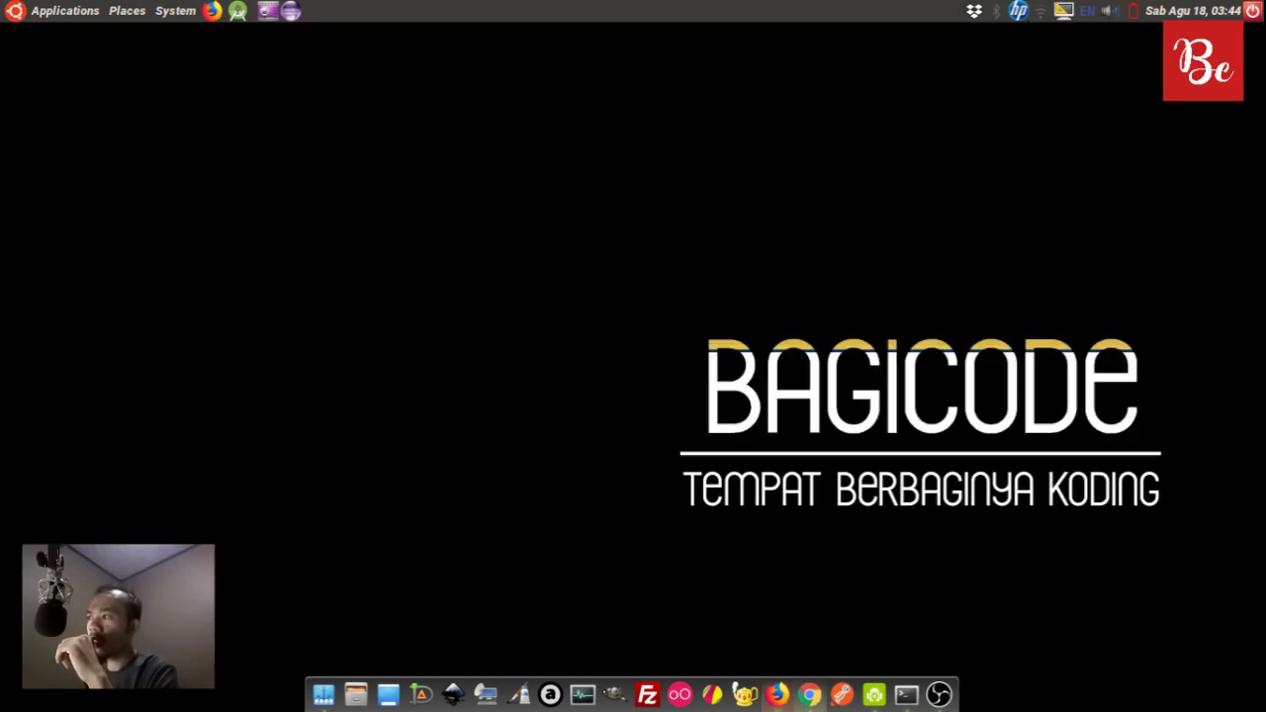